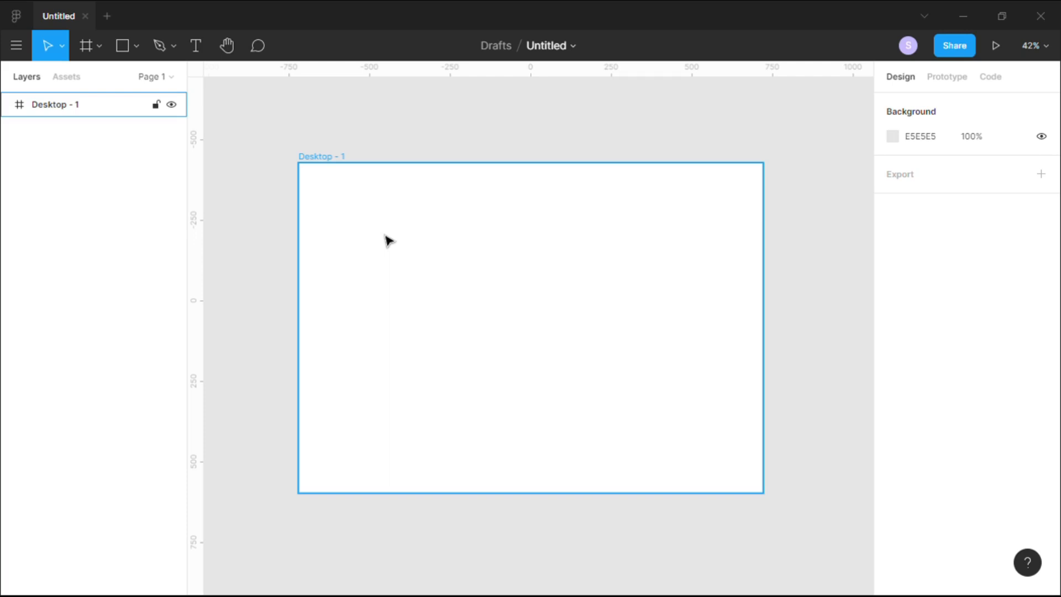
# - Draw a rectangle about 238 × 185 and, beside it, a square about 214 × 214 in the upper part of the Desktop - 1 frame
pyautogui.click(137, 48)
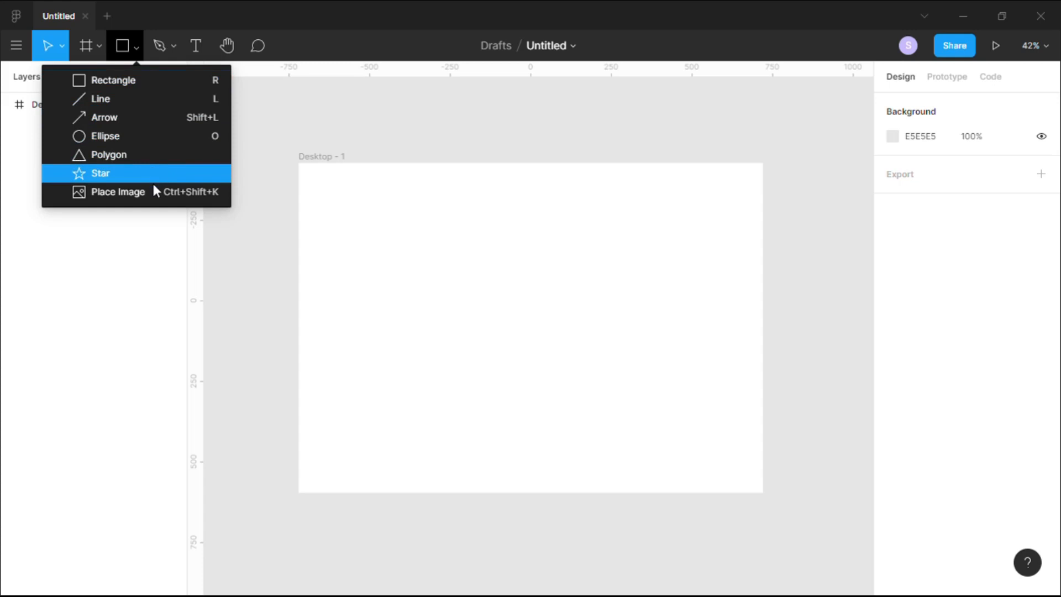
pyautogui.click(116, 86)
pyautogui.moveTo(325, 199)
pyautogui.mouseDown()
pyautogui.moveTo(427, 289)
pyautogui.moveTo(396, 263)
pyautogui.moveTo(406, 266)
pyautogui.mouseUp()
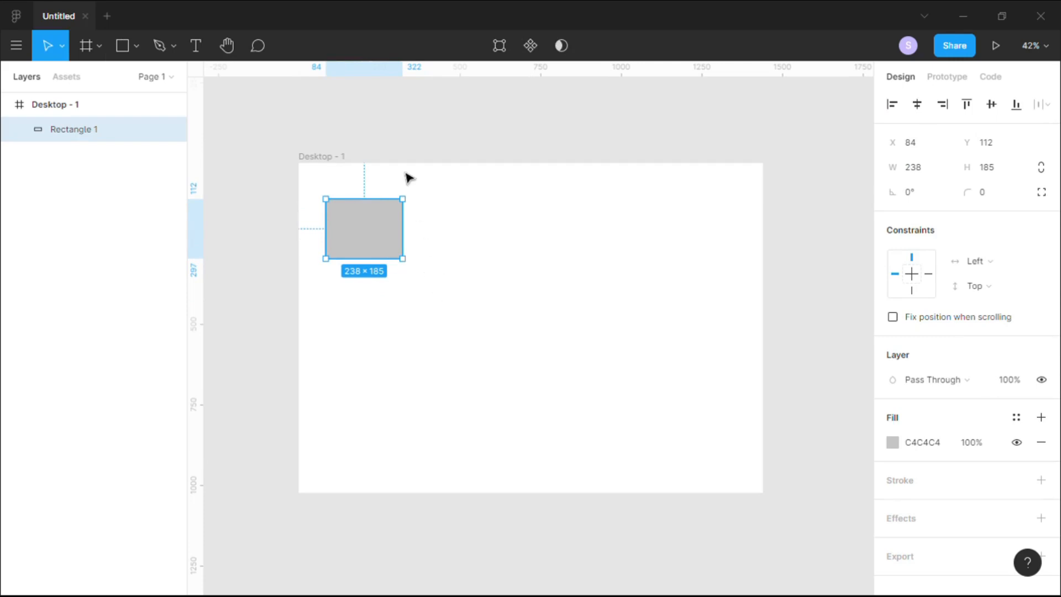
pyautogui.click(120, 52)
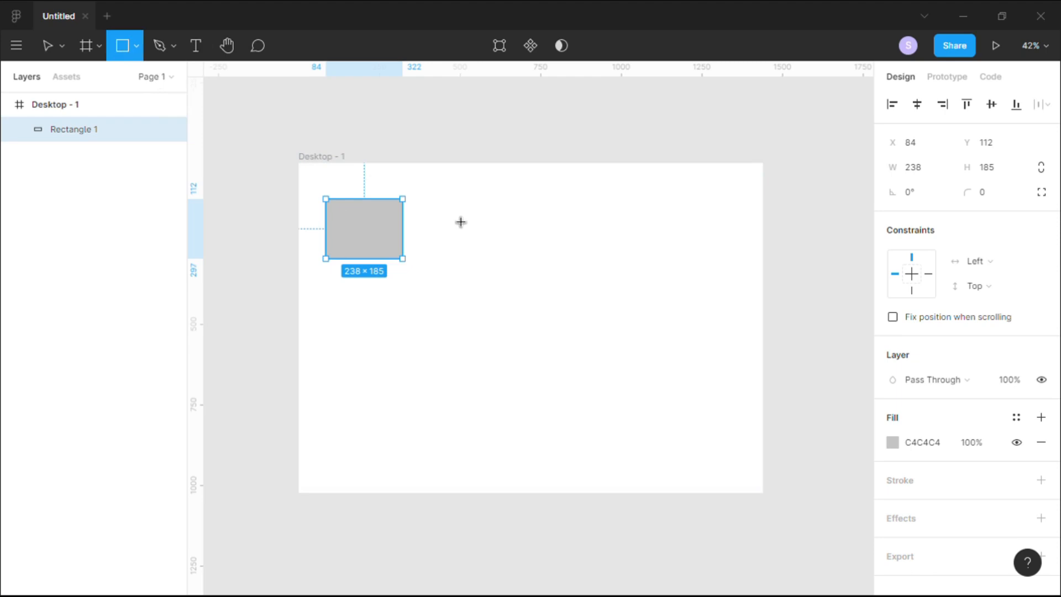
pyautogui.moveTo(445, 205); pyautogui.dragTo(514, 273)
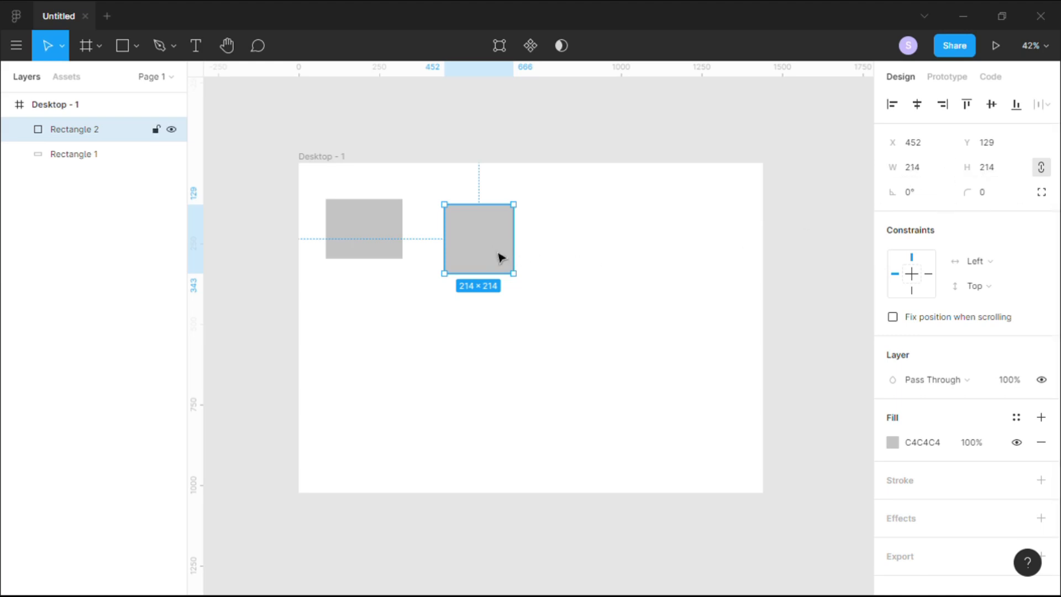
# - Set the corner radius of the 238 × 185 rectangle to 20
pyautogui.click(348, 251)
pyautogui.click(981, 197)
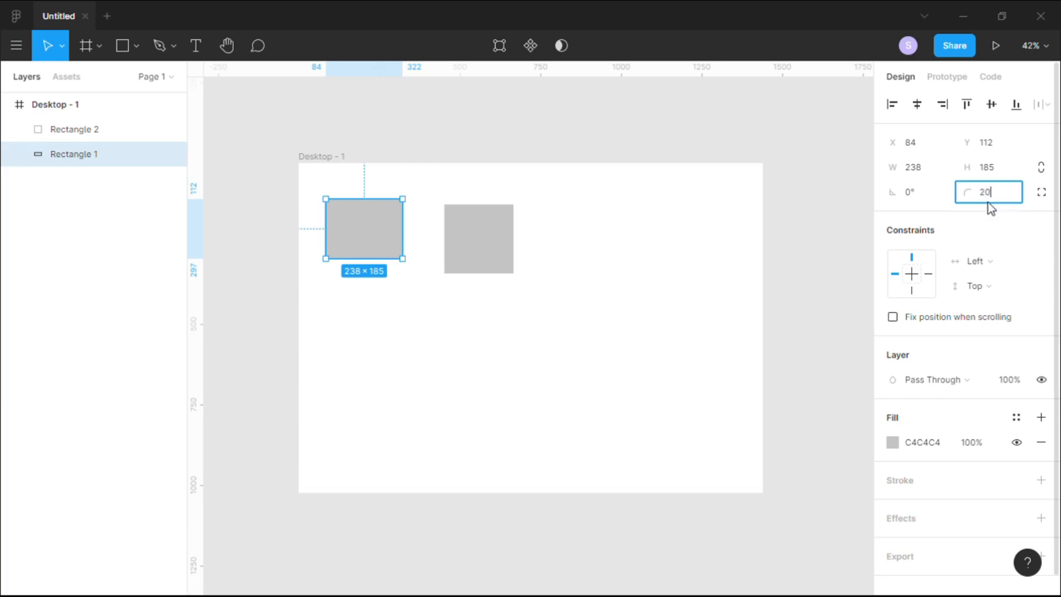
pyautogui.press('Return')
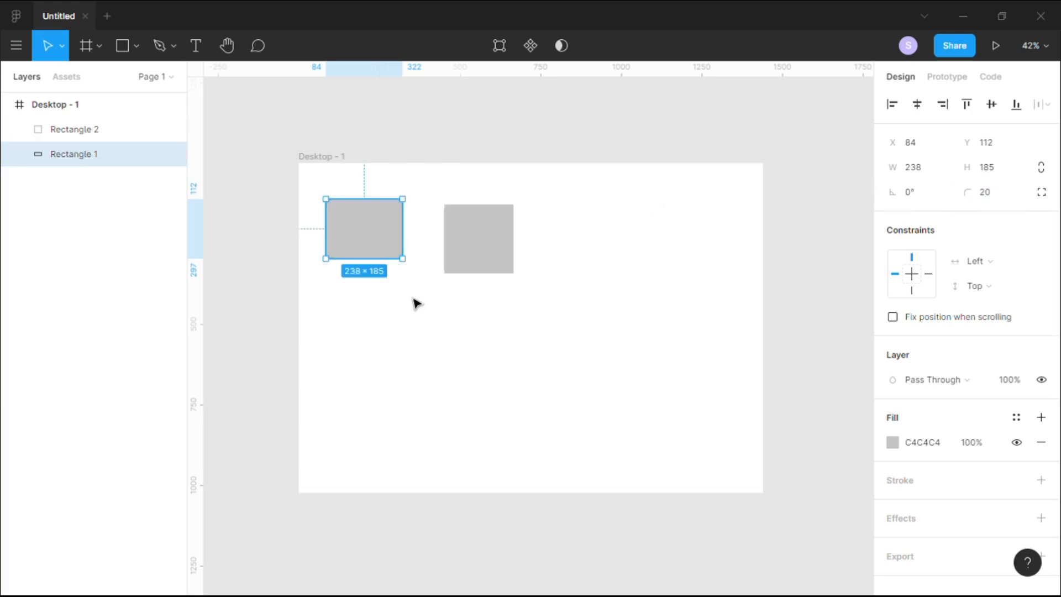
pyautogui.click(417, 303)
# - Fill the rounded rectangle with solid yellow-orange FFC737
pyautogui.click(386, 237)
pyautogui.click(893, 442)
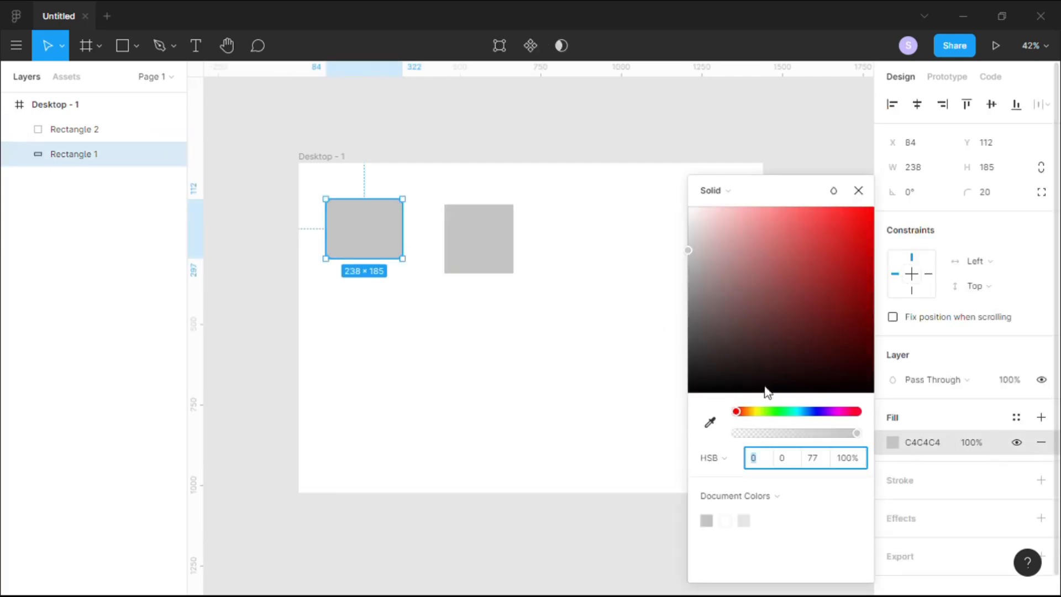
pyautogui.click(751, 411)
pyautogui.moveTo(801, 273); pyautogui.dragTo(830, 201)
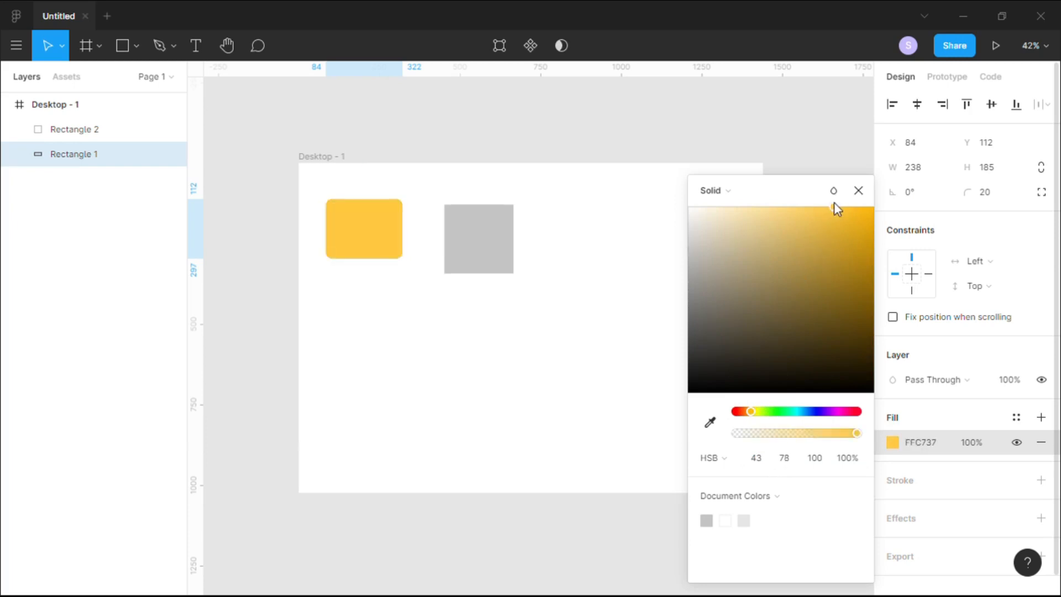
pyautogui.click(590, 276)
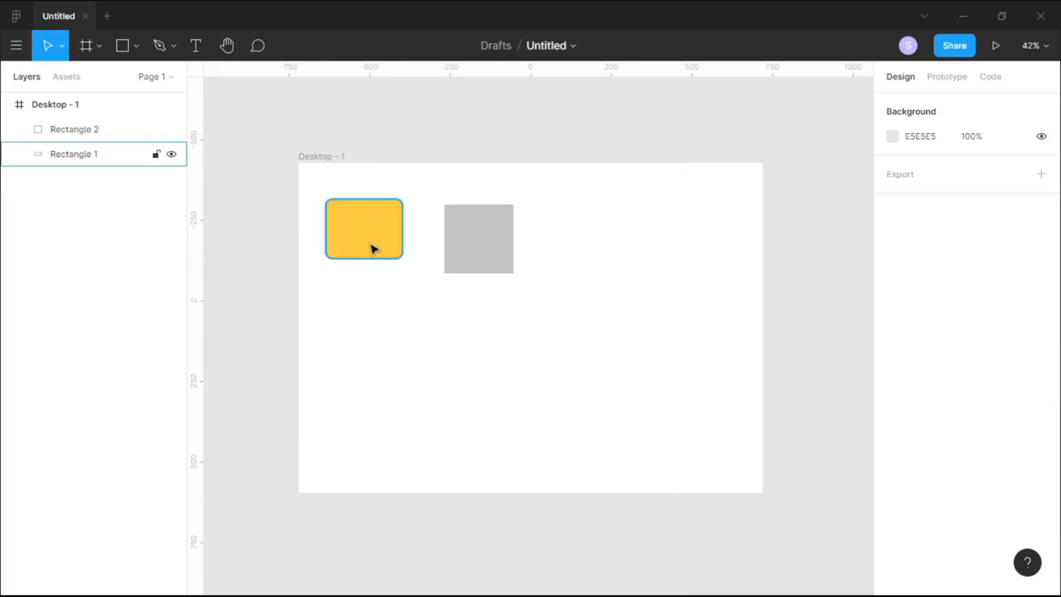
# - Fill the square with the yellow-orange FFC737 from the document colors
pyautogui.click(473, 251)
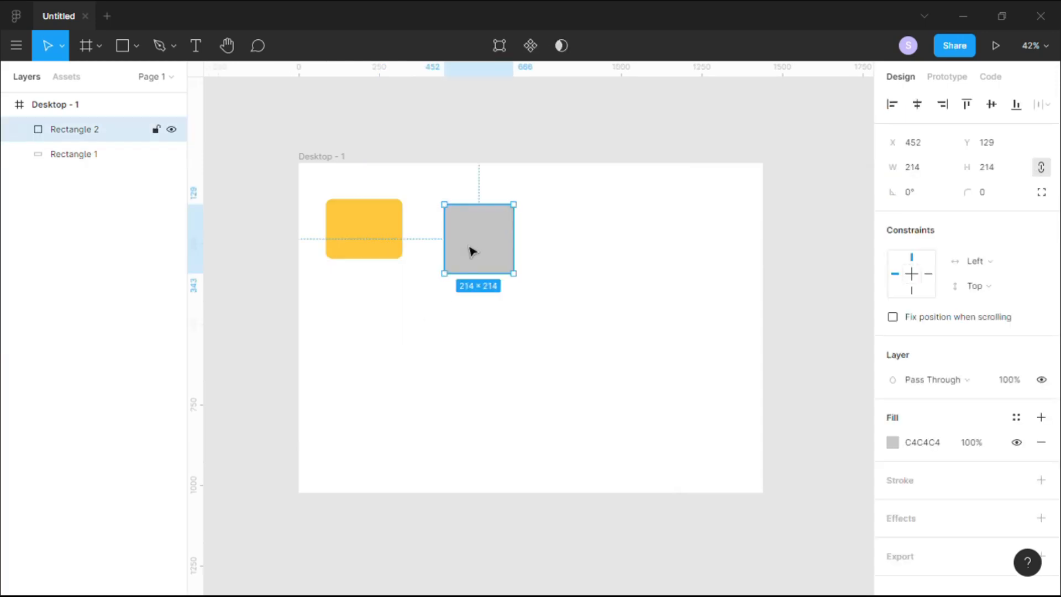
pyautogui.click(891, 446)
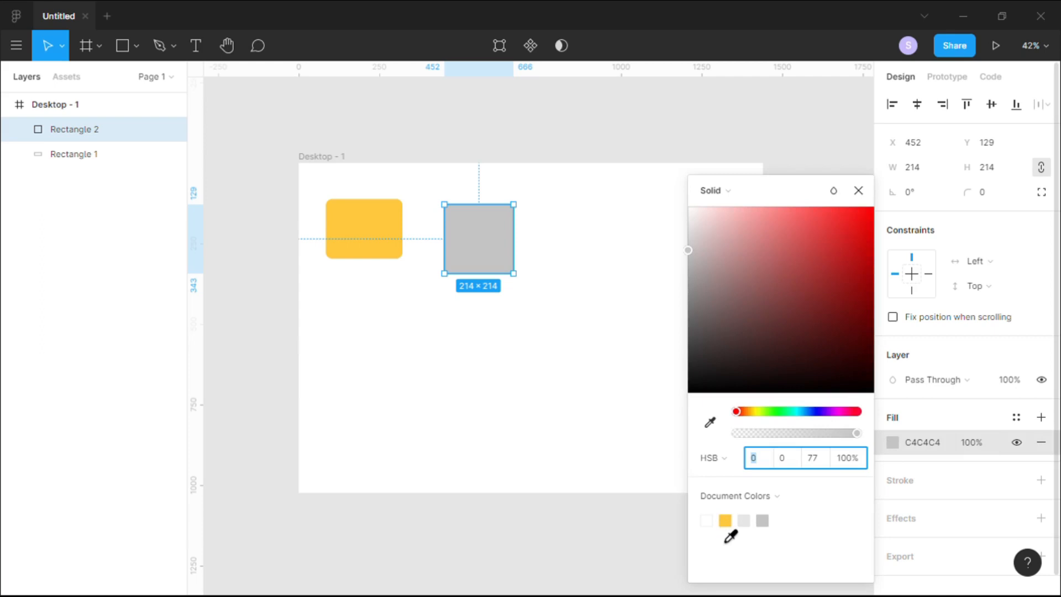
pyautogui.click(725, 520)
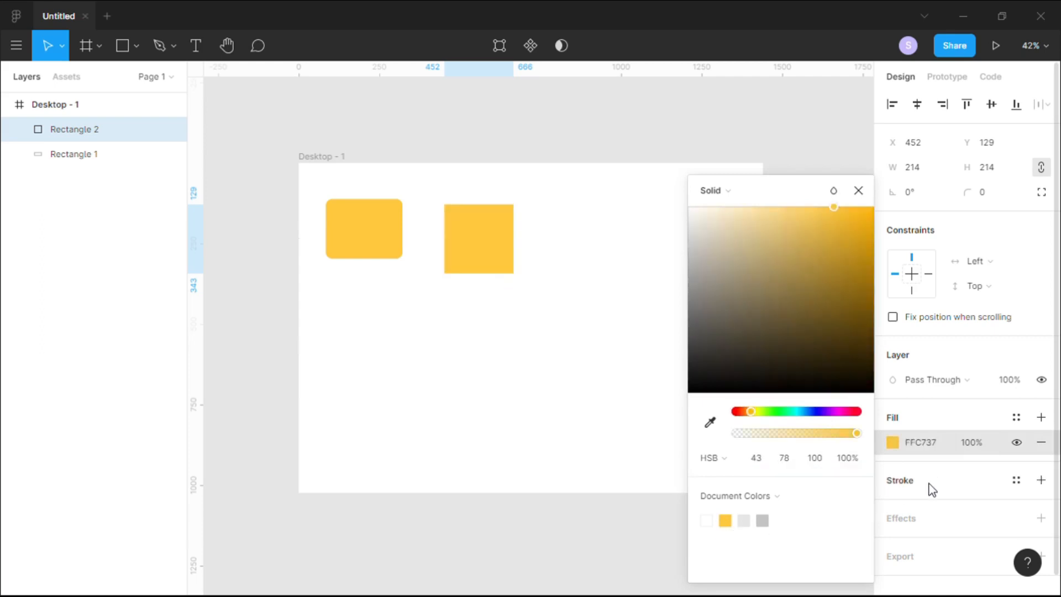
# - Add a black inside stroke of width 5 to the square and move it closer to the rectangle, at X 387, Y 112
pyautogui.click(1001, 485)
pyautogui.click(1041, 479)
pyautogui.click(920, 530)
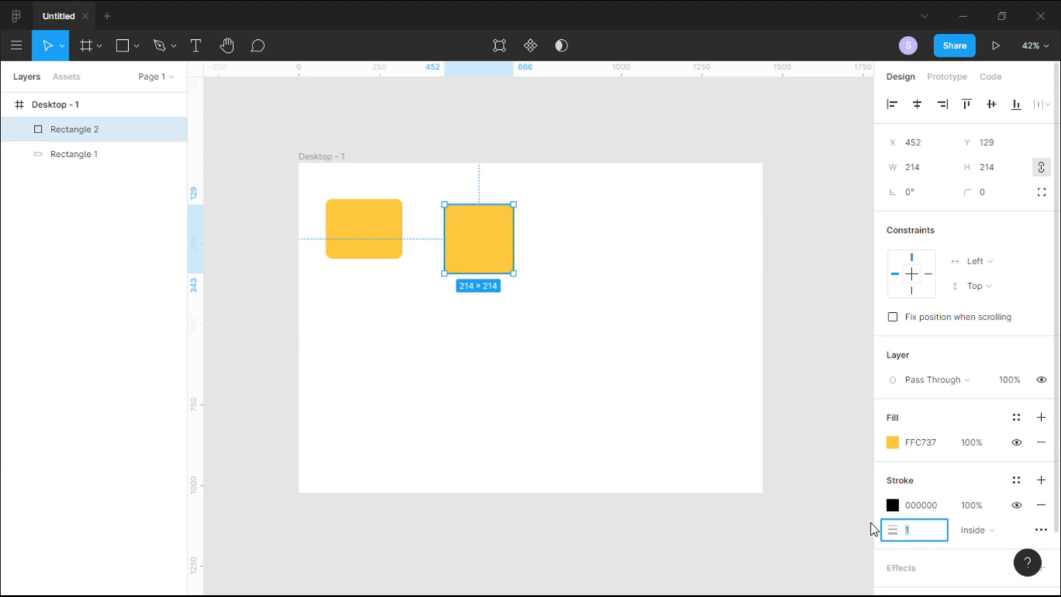
pyautogui.write('5')
pyautogui.press('Return')
pyautogui.click(587, 280)
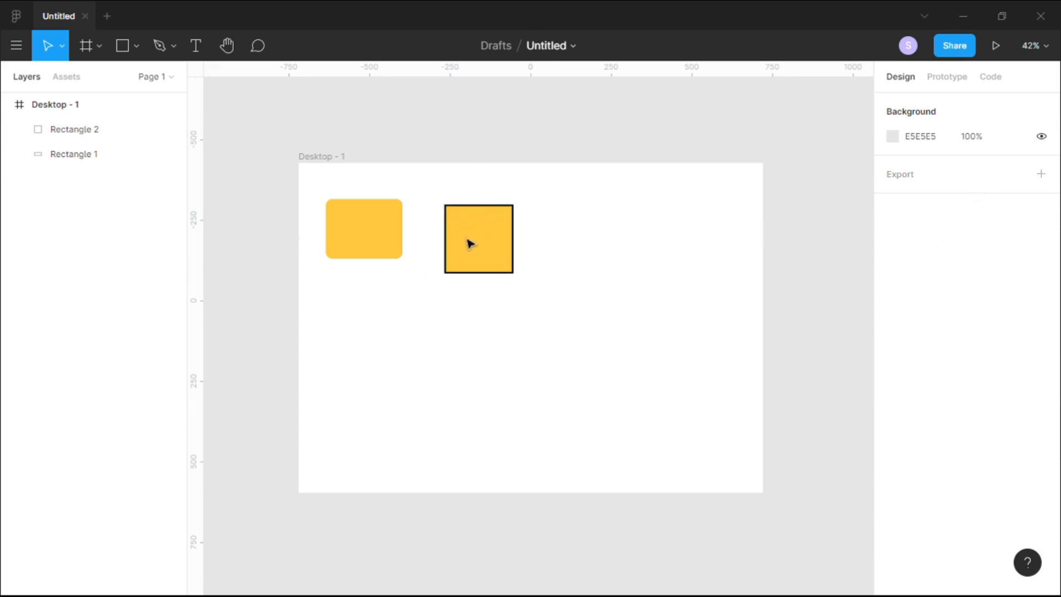
pyautogui.moveTo(487, 260); pyautogui.dragTo(466, 251)
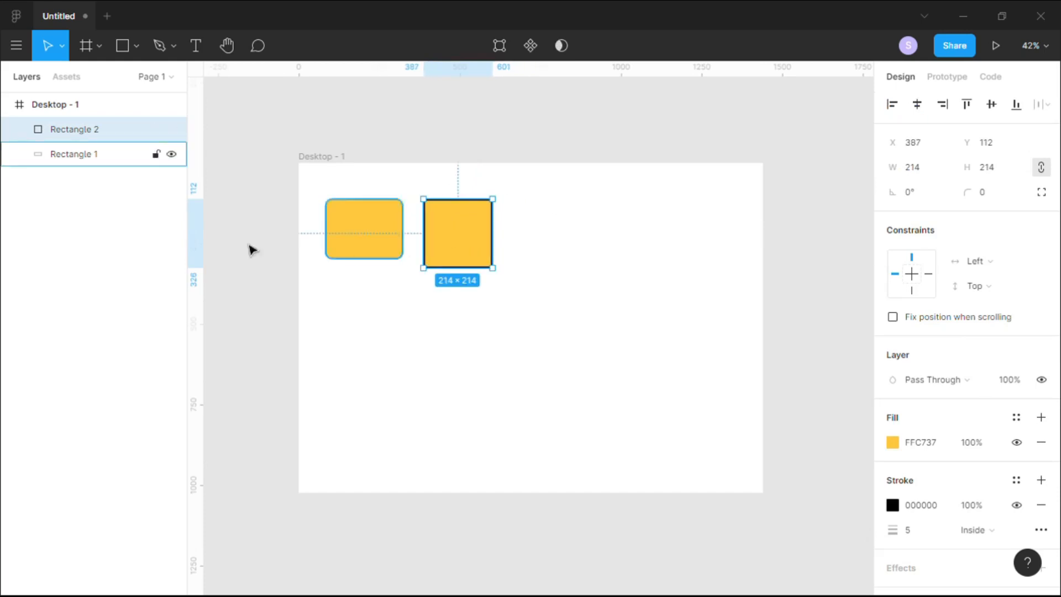
# - Draw a diagonal line about 373 long, rising at about 15°, beside the square
pyautogui.click(138, 50)
pyautogui.click(120, 98)
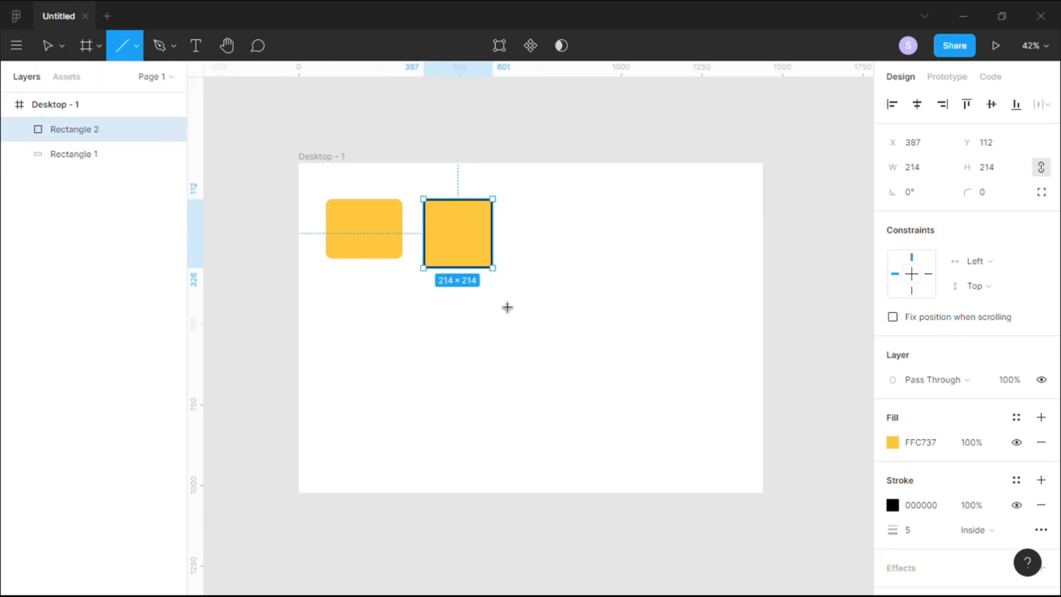
pyautogui.moveTo(531, 218)
pyautogui.mouseDown()
pyautogui.moveTo(656, 210)
pyautogui.moveTo(568, 178)
pyautogui.moveTo(656, 247)
pyautogui.moveTo(648, 187)
pyautogui.mouseUp()
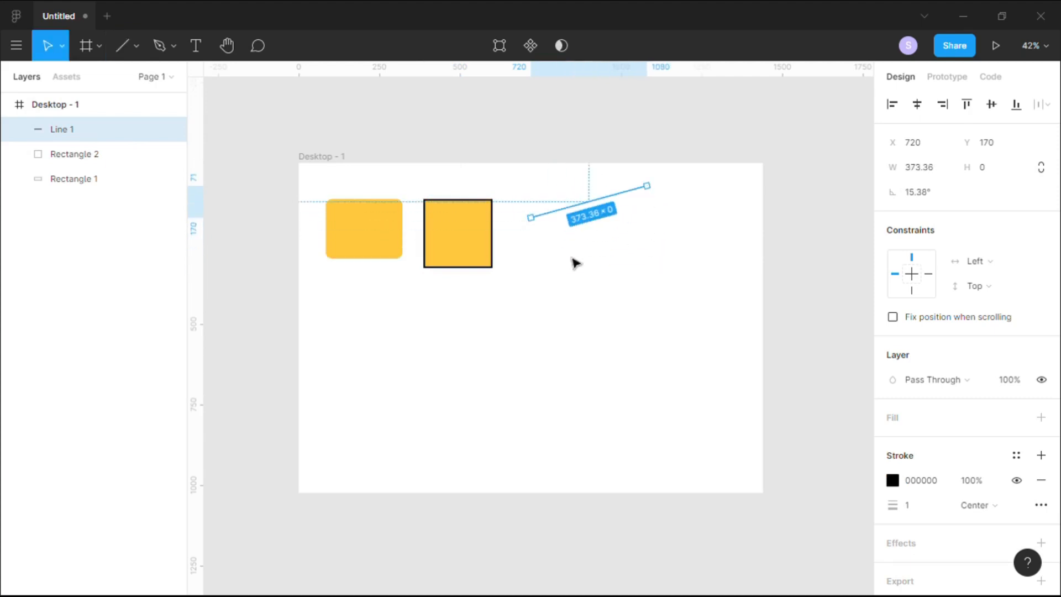
pyautogui.click(551, 256)
# - Draw a horizontal line below the diagonal one and extend it to a length of about 397
pyautogui.click(119, 47)
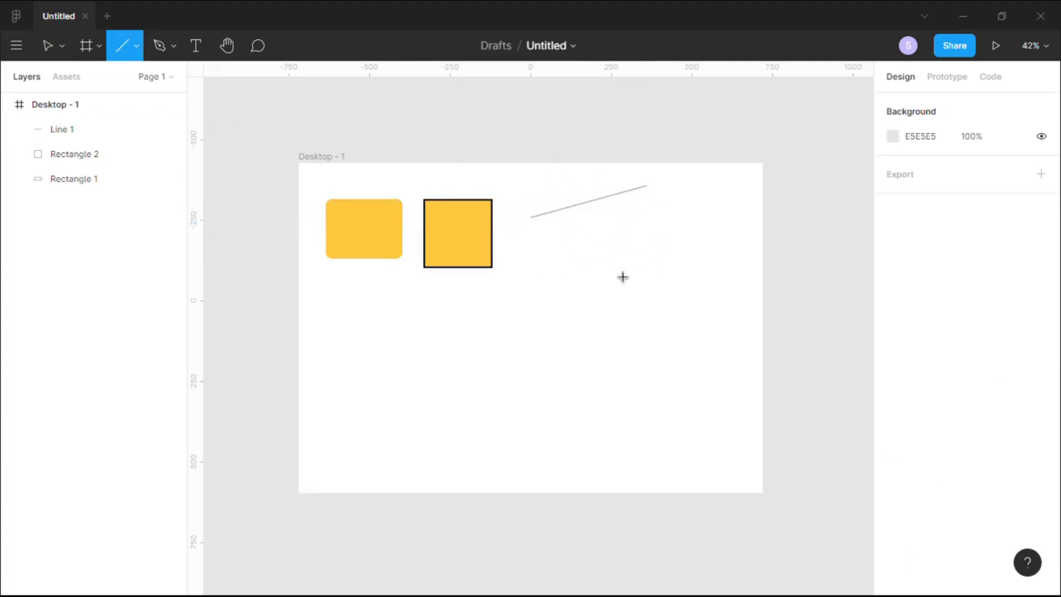
pyautogui.moveTo(537, 237); pyautogui.dragTo(641, 242)
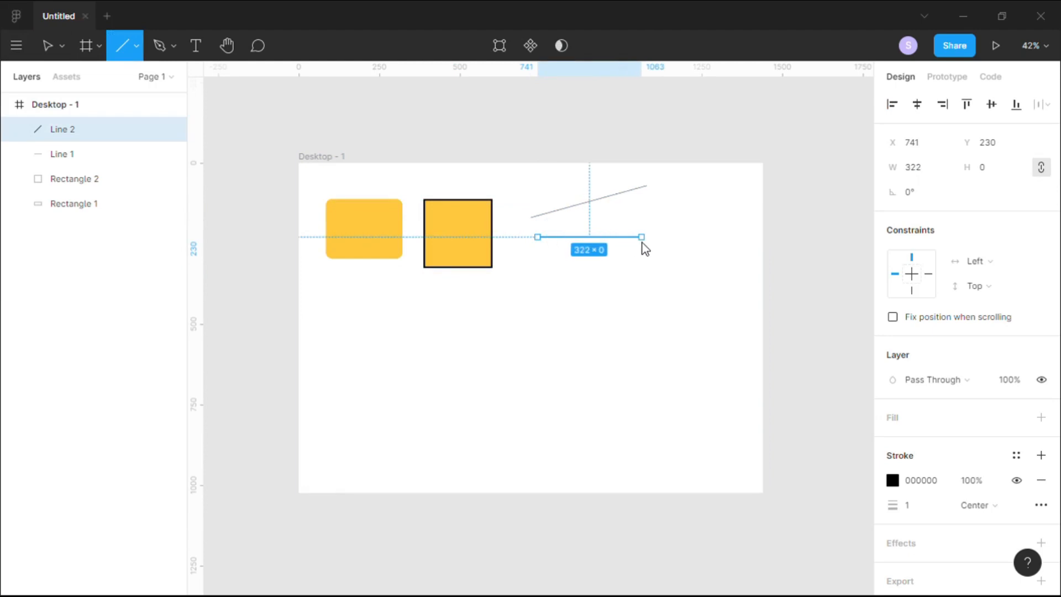
pyautogui.moveTo(642, 246)
pyautogui.mouseDown()
pyautogui.moveTo(643, 308)
pyautogui.moveTo(557, 362)
pyautogui.moveTo(495, 362)
pyautogui.moveTo(461, 350)
pyautogui.moveTo(438, 322)
pyautogui.moveTo(426, 249)
pyautogui.moveTo(457, 201)
pyautogui.moveTo(521, 175)
pyautogui.moveTo(539, 173)
pyautogui.moveTo(598, 214)
pyautogui.moveTo(611, 243)
pyautogui.moveTo(604, 318)
pyautogui.moveTo(628, 260)
pyautogui.moveTo(667, 256)
pyautogui.mouseUp()
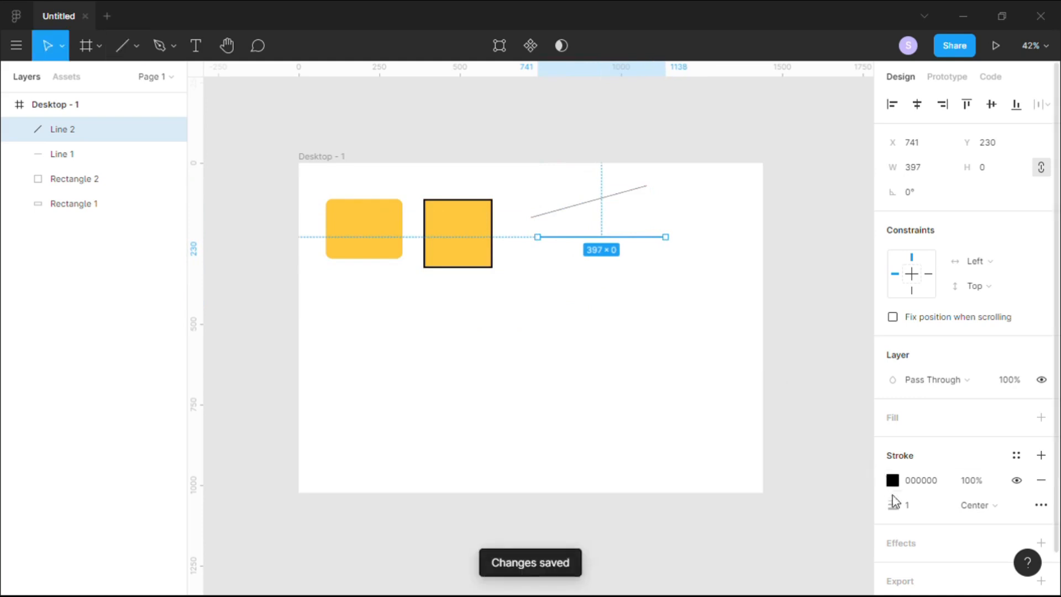
# - Set the horizontal line's stroke width to 10
pyautogui.click(914, 506)
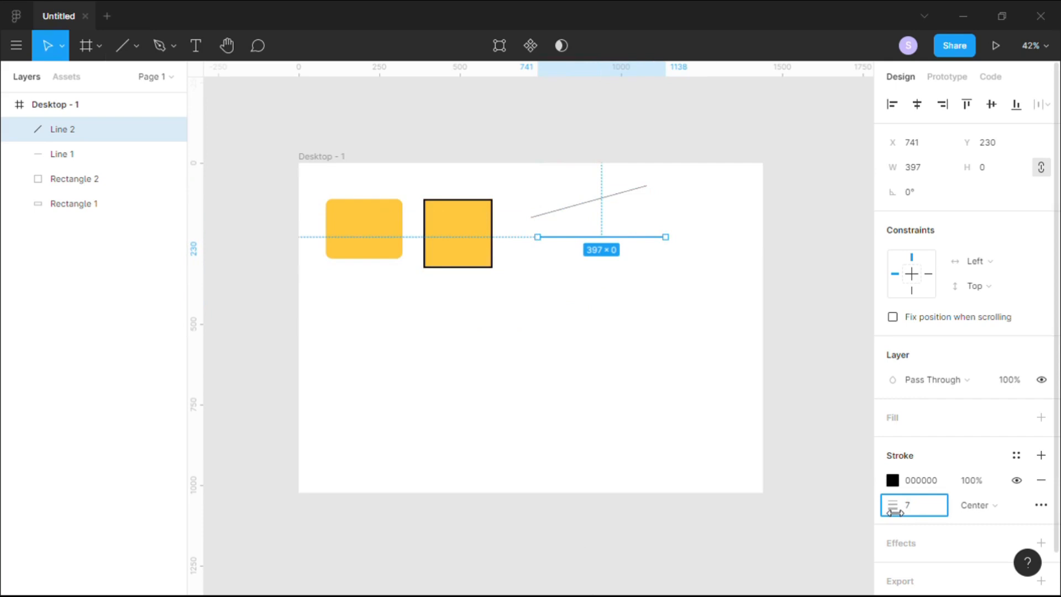
pyautogui.write('0')
pyautogui.press('Return')
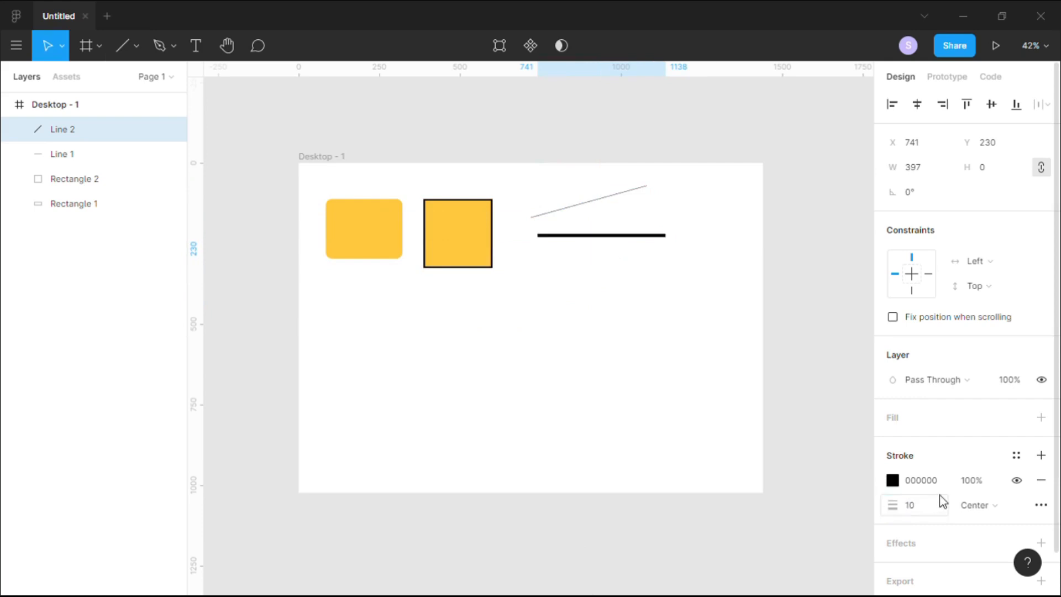
# - Change the horizontal line's stroke color to green 0AC728 and move the line up slightly to Y 219
pyautogui.click(893, 479)
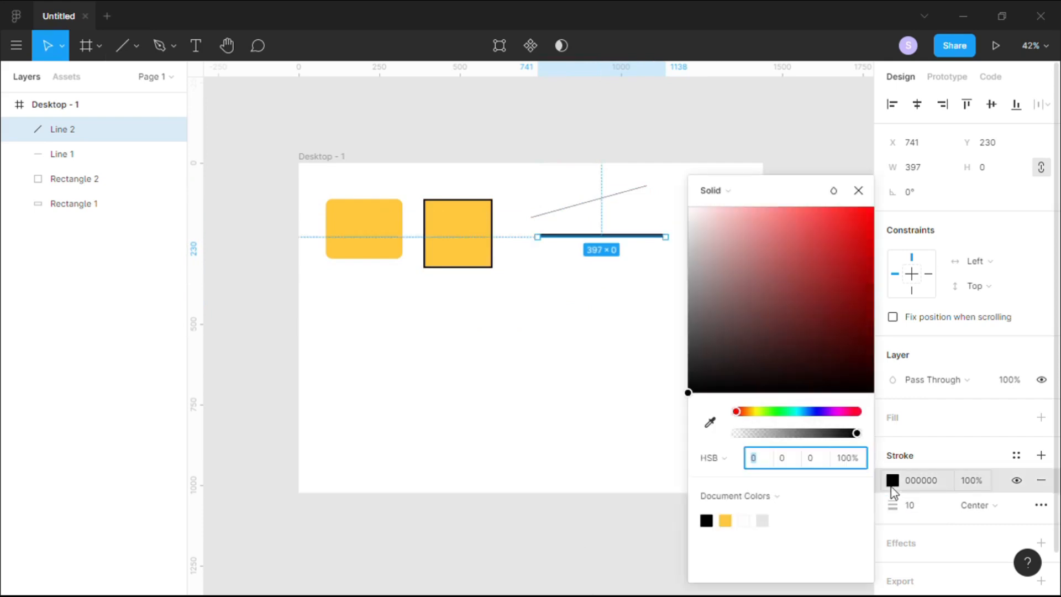
pyautogui.click(795, 414)
pyautogui.moveTo(789, 413); pyautogui.dragTo(780, 413)
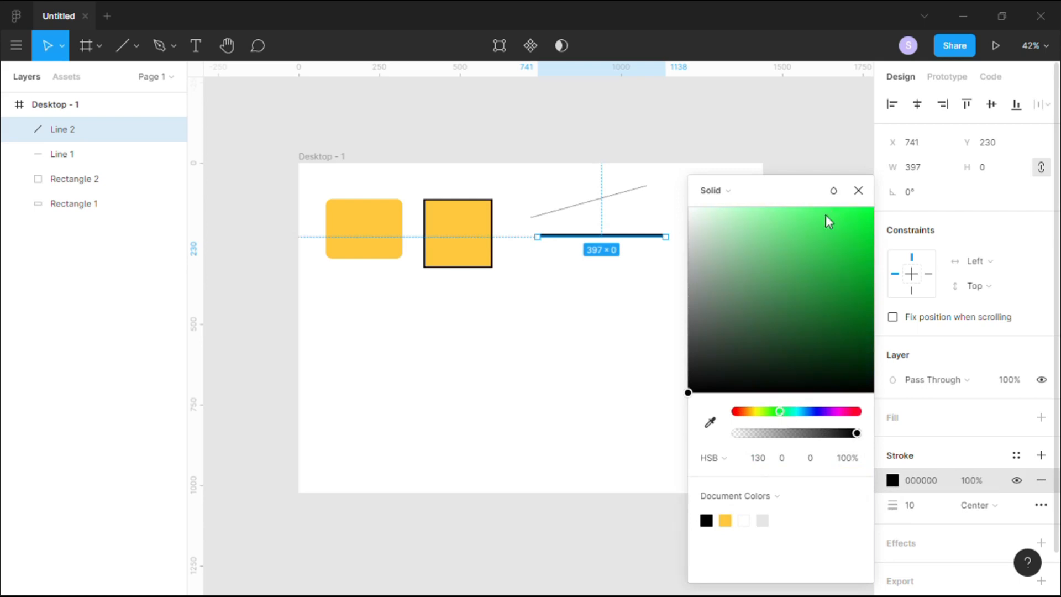
pyautogui.click(865, 248)
pyautogui.click(612, 355)
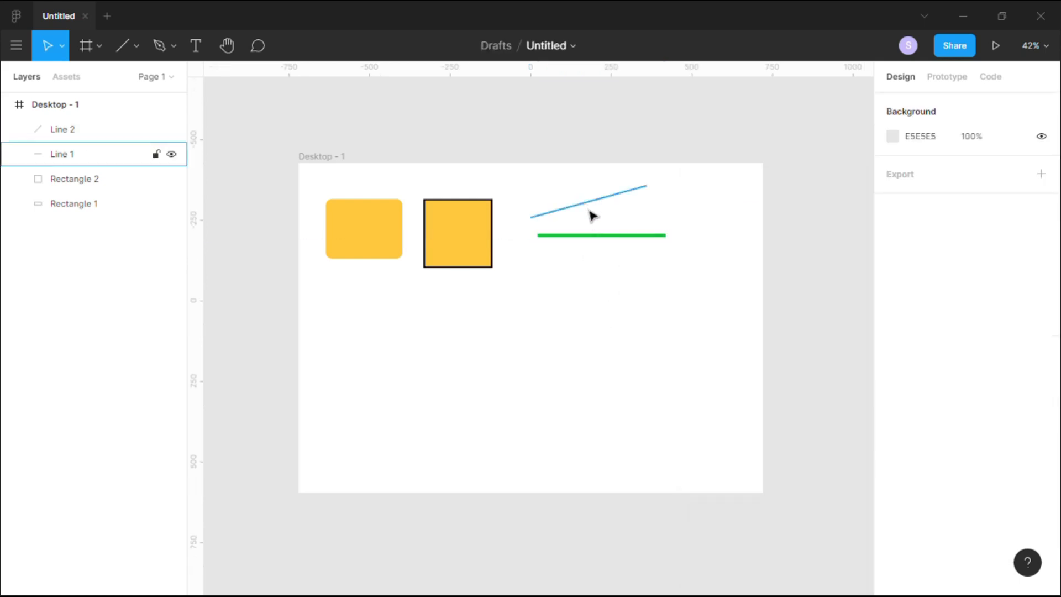
pyautogui.moveTo(595, 244); pyautogui.dragTo(594, 242)
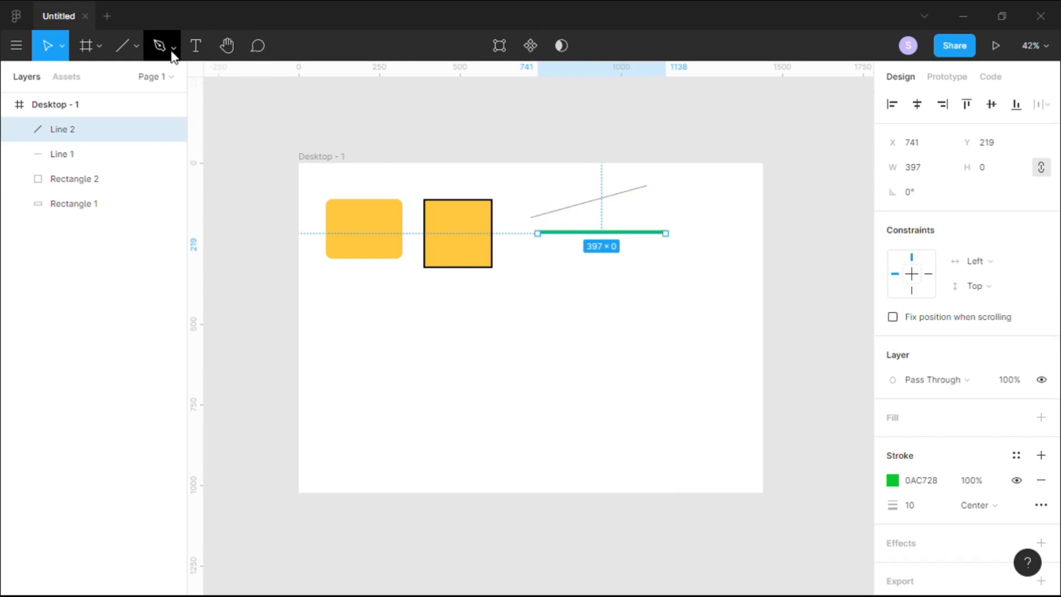
# - Draw an upright ellipse about 224 × 284 below the rounded rectangle
pyautogui.click(136, 48)
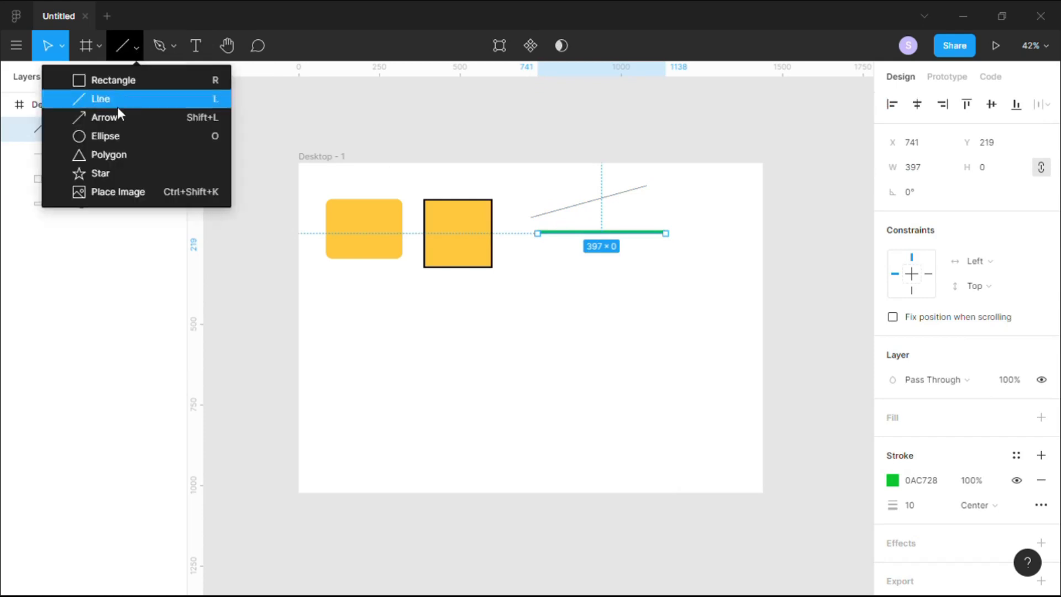
pyautogui.click(105, 136)
pyautogui.moveTo(351, 311)
pyautogui.mouseDown()
pyautogui.moveTo(474, 332)
pyautogui.moveTo(462, 325)
pyautogui.moveTo(471, 396)
pyautogui.moveTo(442, 403)
pyautogui.moveTo(415, 379)
pyautogui.moveTo(432, 413)
pyautogui.mouseUp()
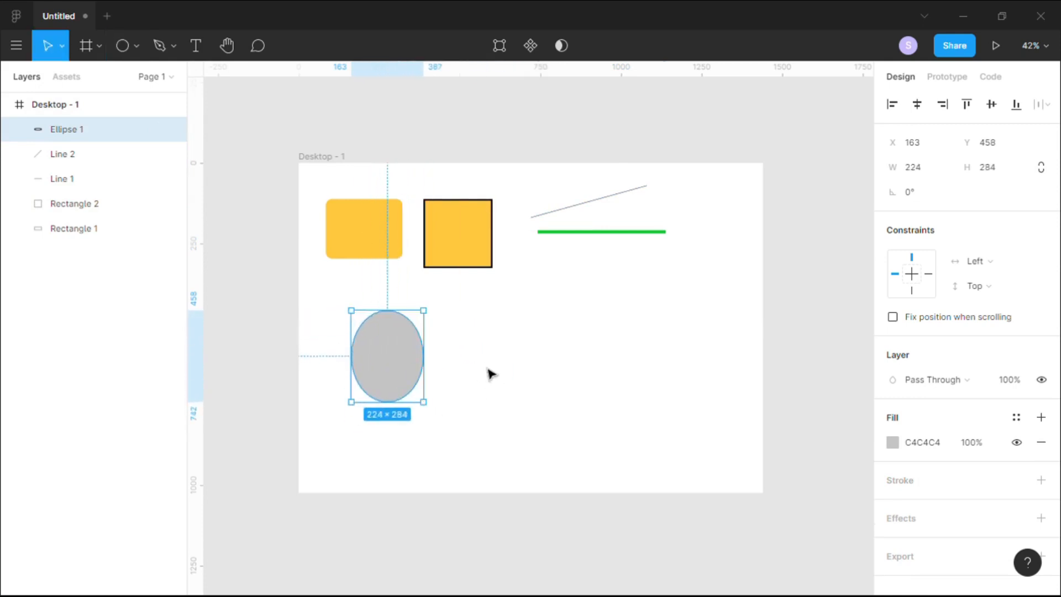
pyautogui.click(122, 45)
pyautogui.moveTo(458, 328); pyautogui.dragTo(568, 417)
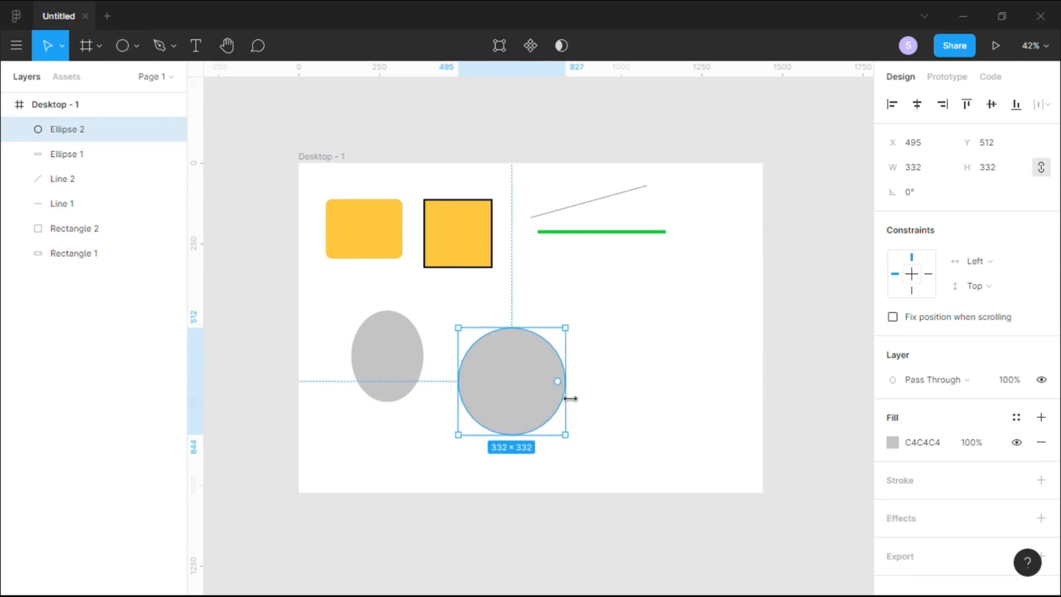
pyautogui.press('Delete')
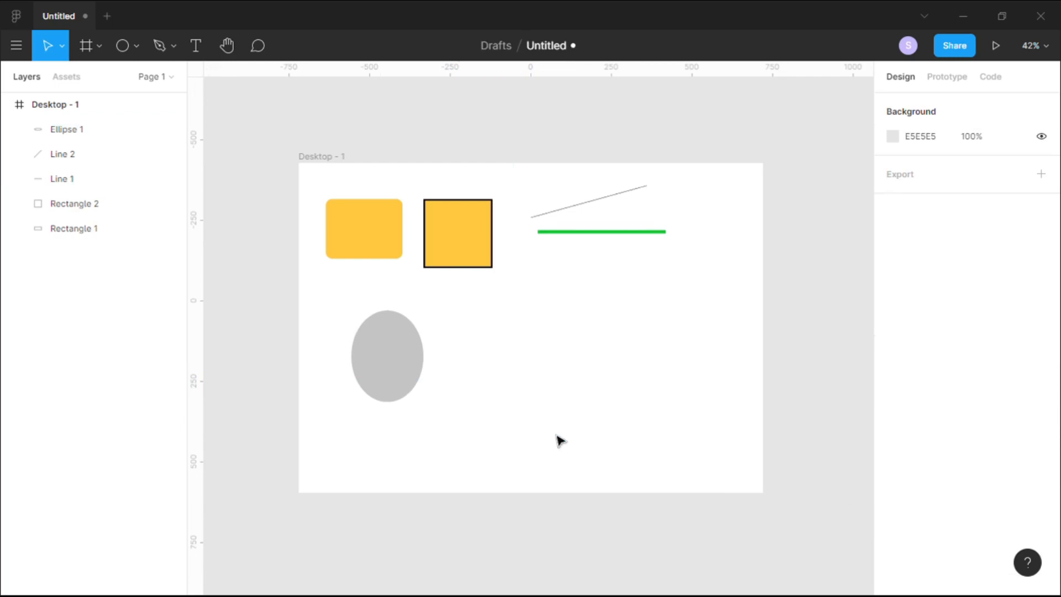
# - Draw a circle about 261 × 261 beside the ellipse and scale it down proportionally to about 231 × 231
pyautogui.click(119, 50)
pyautogui.moveTo(463, 327); pyautogui.dragTo(547, 412)
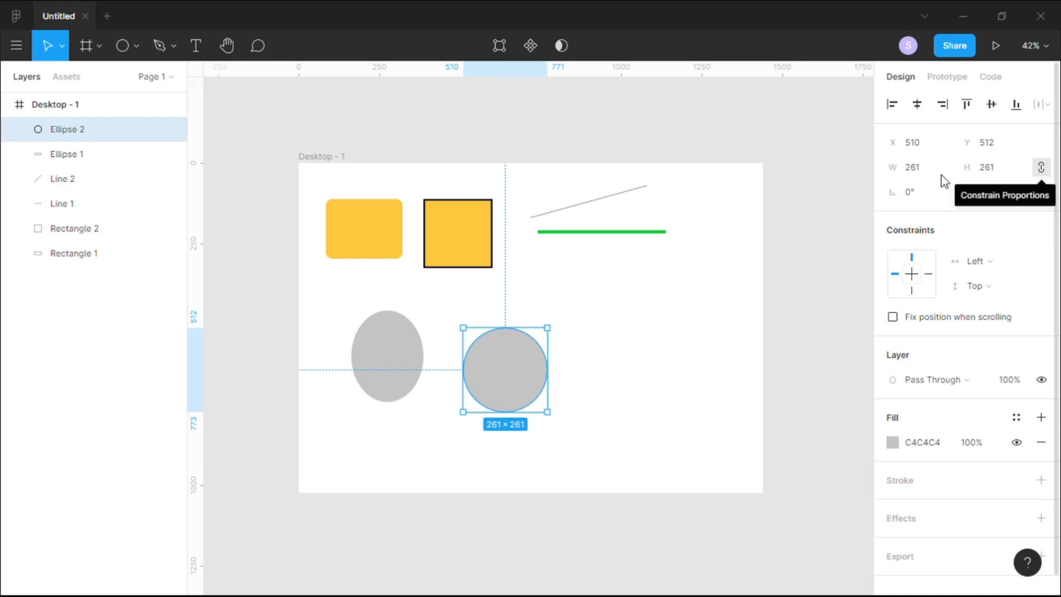
pyautogui.click(1038, 171)
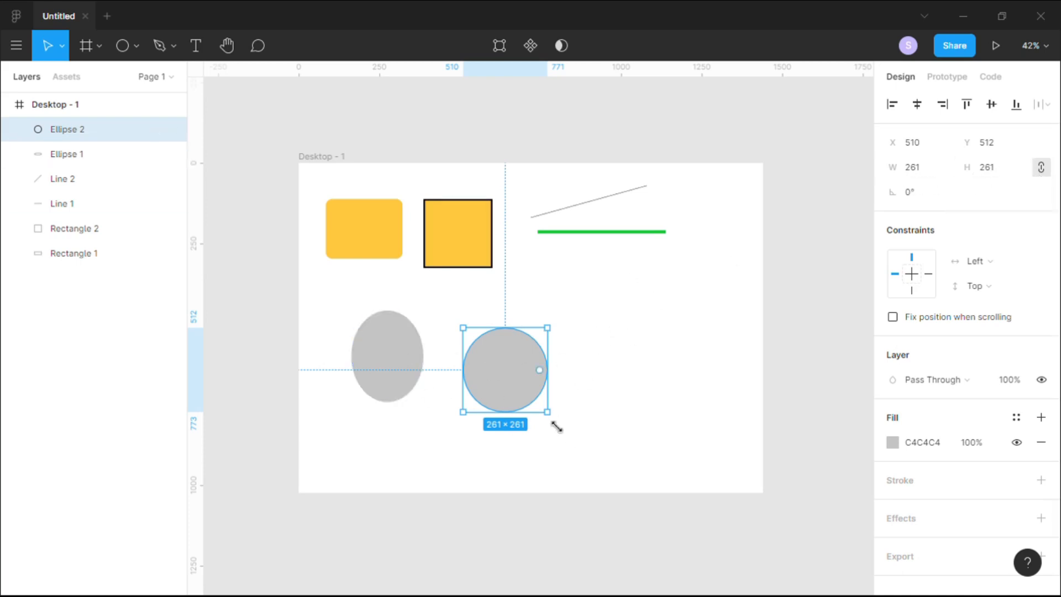
pyautogui.moveTo(557, 421); pyautogui.dragTo(550, 410)
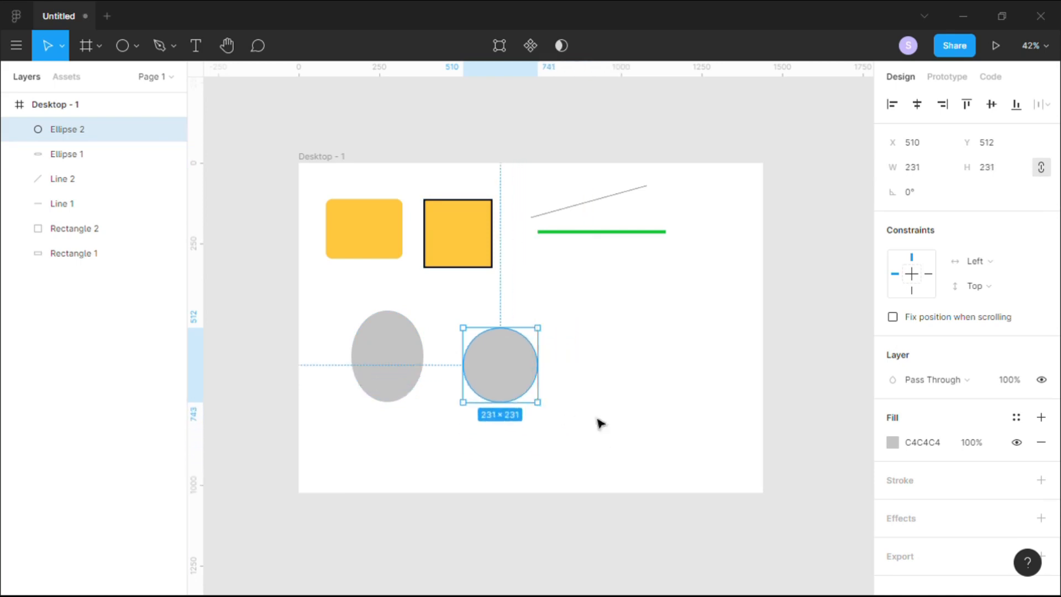
# - Fill the circle with solid red ED2C2C
pyautogui.click(893, 442)
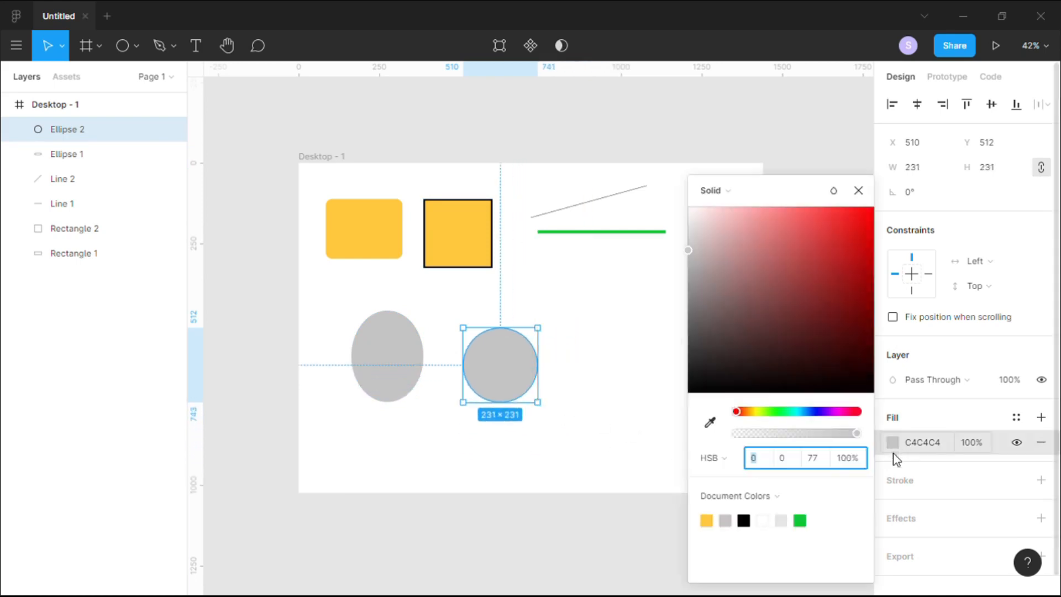
pyautogui.click(839, 221)
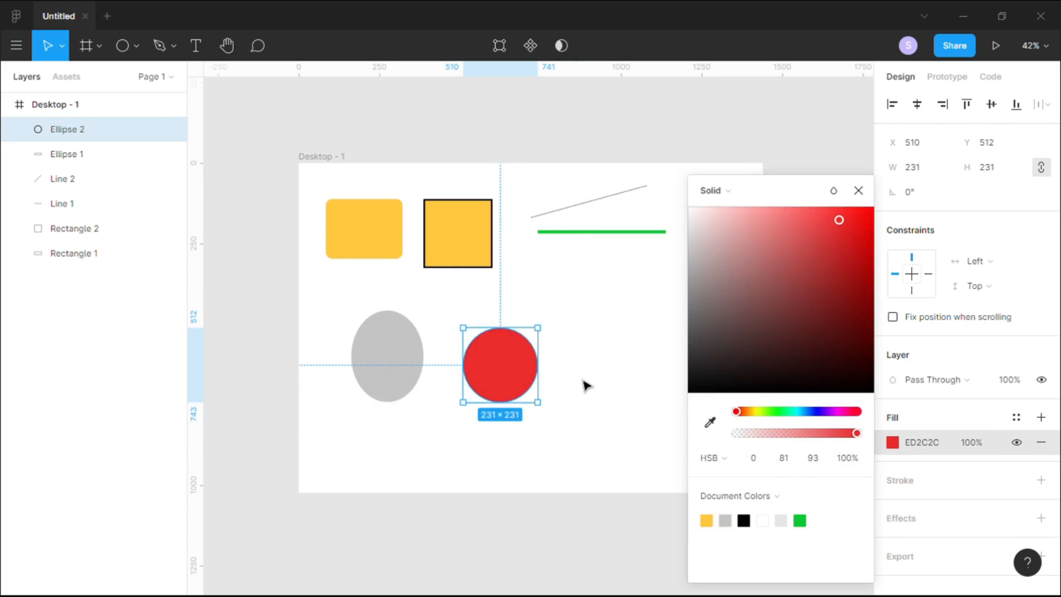
# - Fill the upright ellipse with blue 325EFA and move the red circle up and closer to it, to X 428, Y 423
pyautogui.click(372, 370)
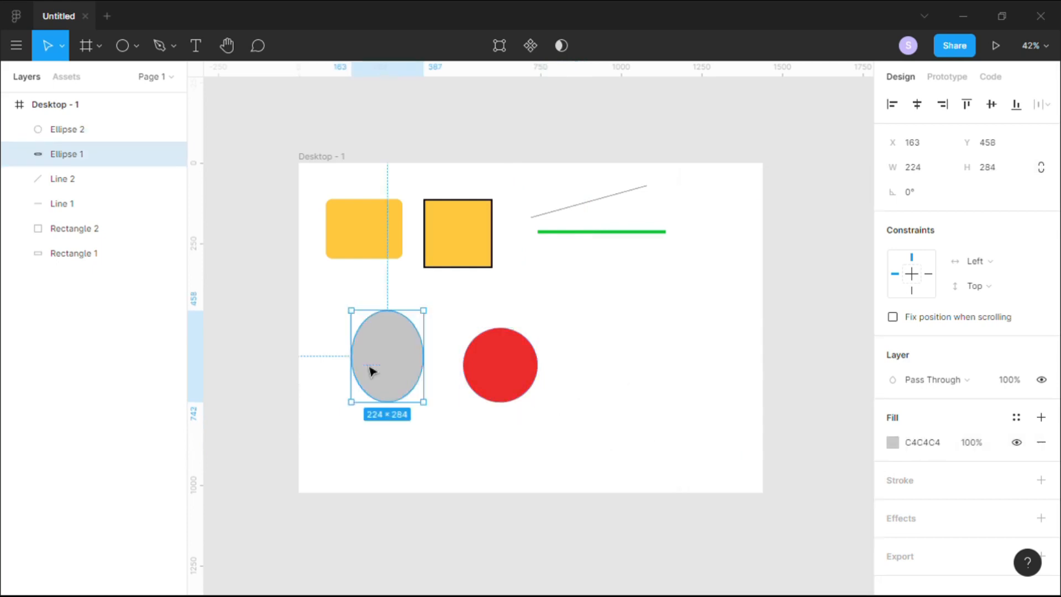
pyautogui.click(893, 440)
pyautogui.click(810, 411)
pyautogui.click(833, 232)
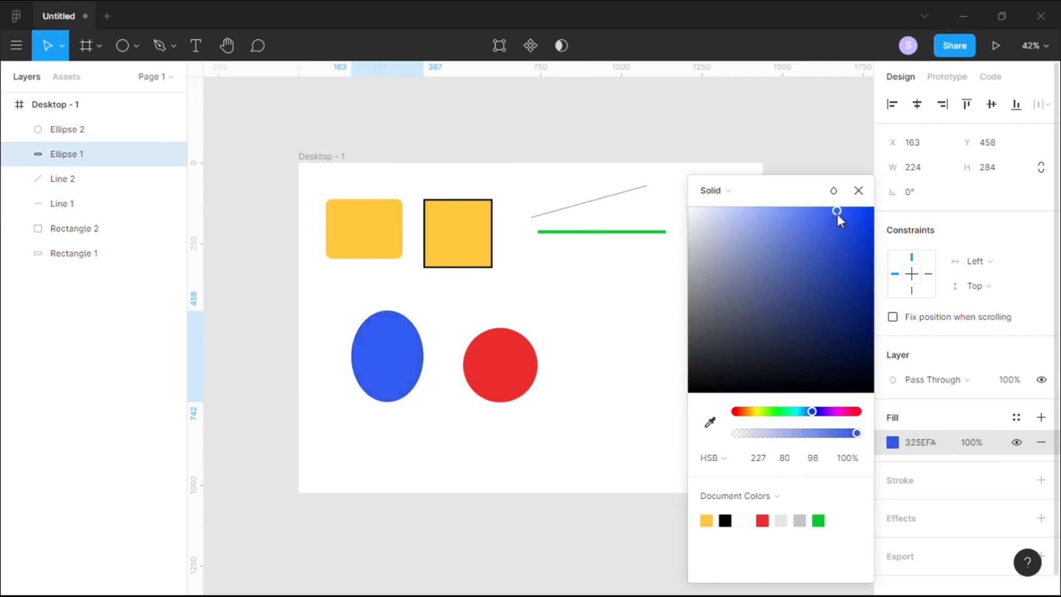
pyautogui.click(550, 384)
pyautogui.moveTo(503, 364); pyautogui.dragTo(476, 336)
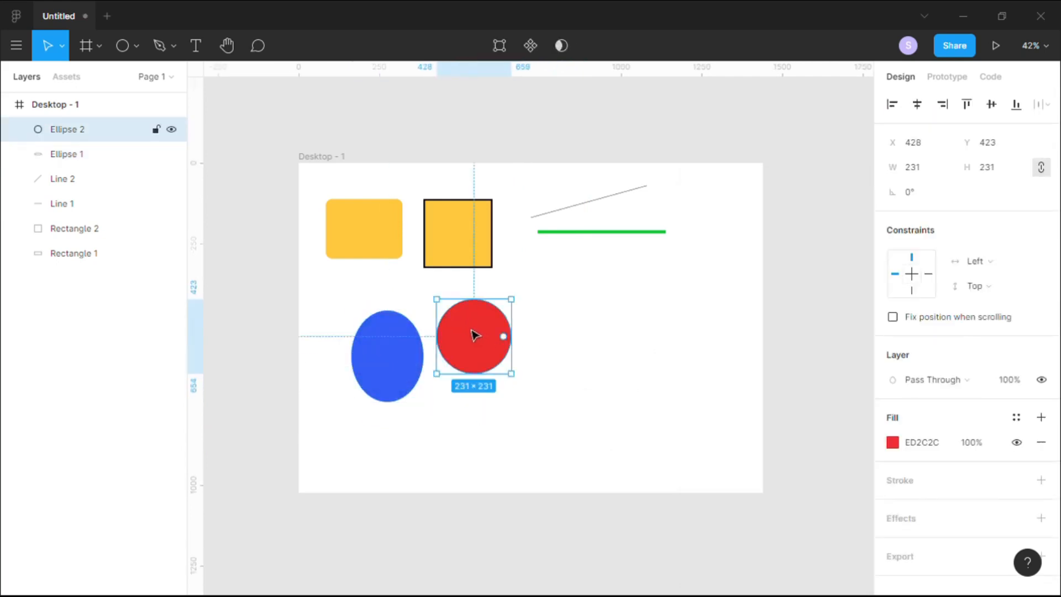
# - Draw a horizontal arrow about 284 long below the green line and set its stroke width to 10
pyautogui.click(142, 46)
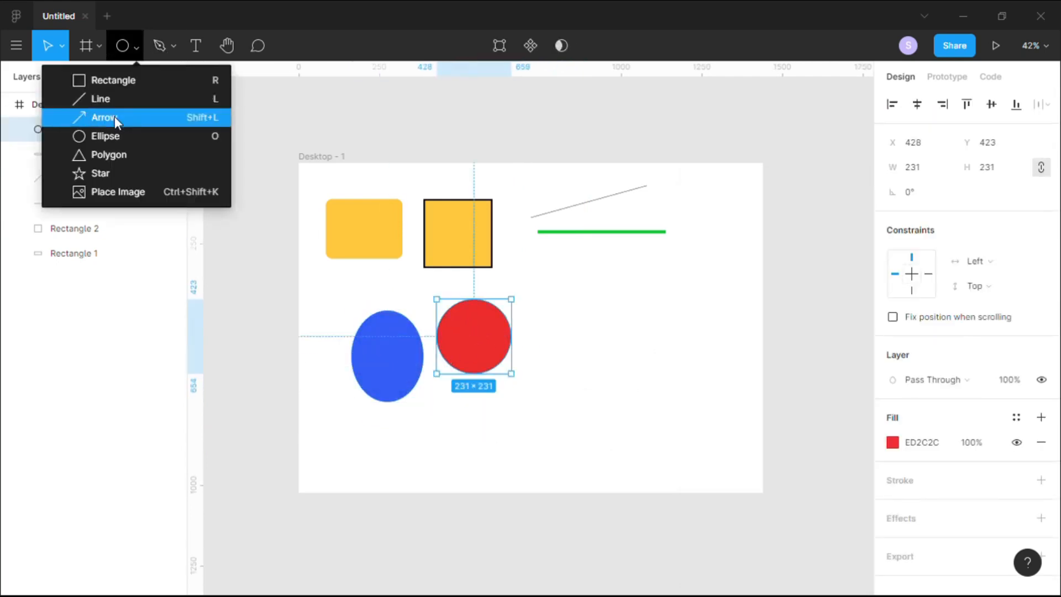
pyautogui.click(114, 117)
pyautogui.moveTo(581, 329); pyautogui.dragTo(676, 345)
pyautogui.click(896, 506)
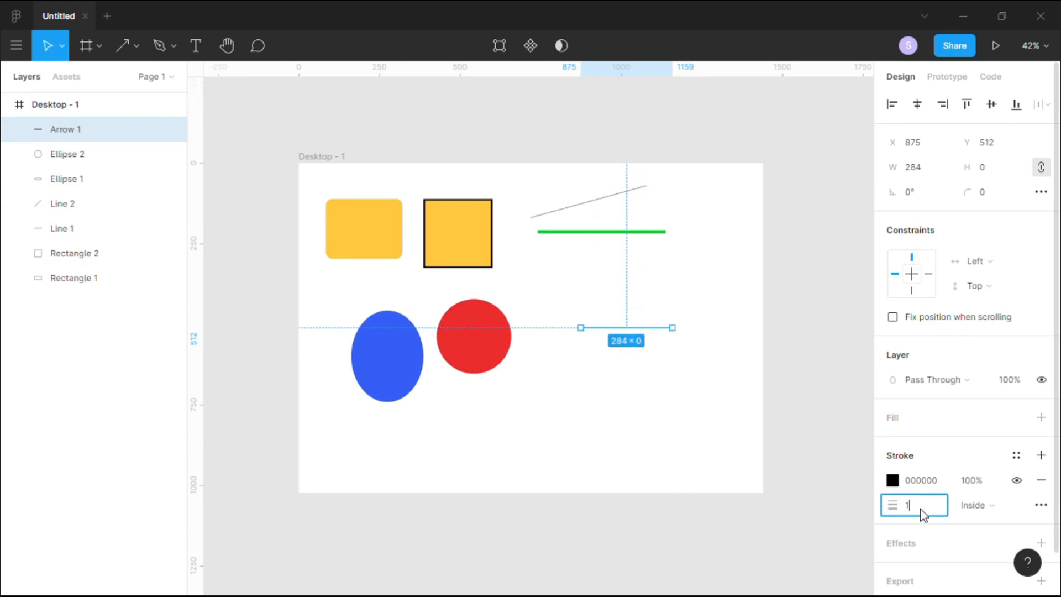
pyautogui.write('10')
pyautogui.press('Return')
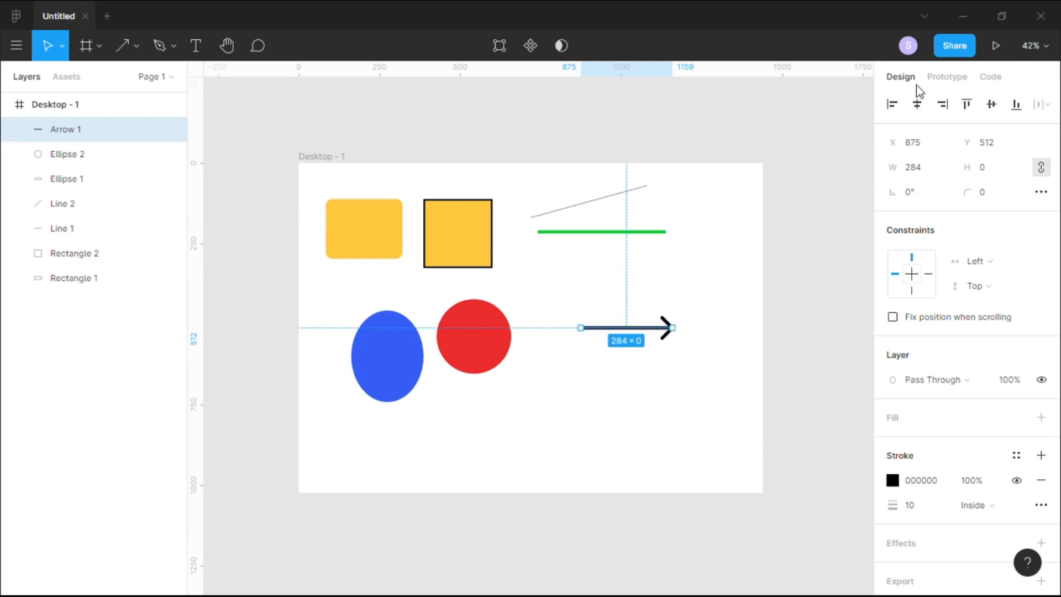
# - Change the arrow's stroke to the document green already used on the horizontal line and deselect it
pyautogui.click(893, 480)
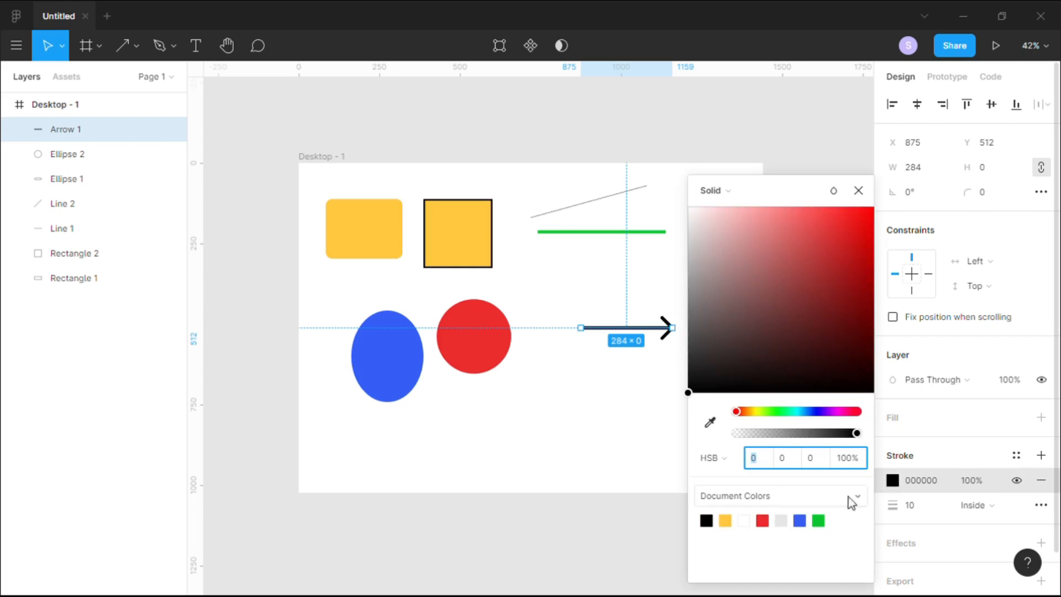
pyautogui.click(819, 521)
pyautogui.click(630, 509)
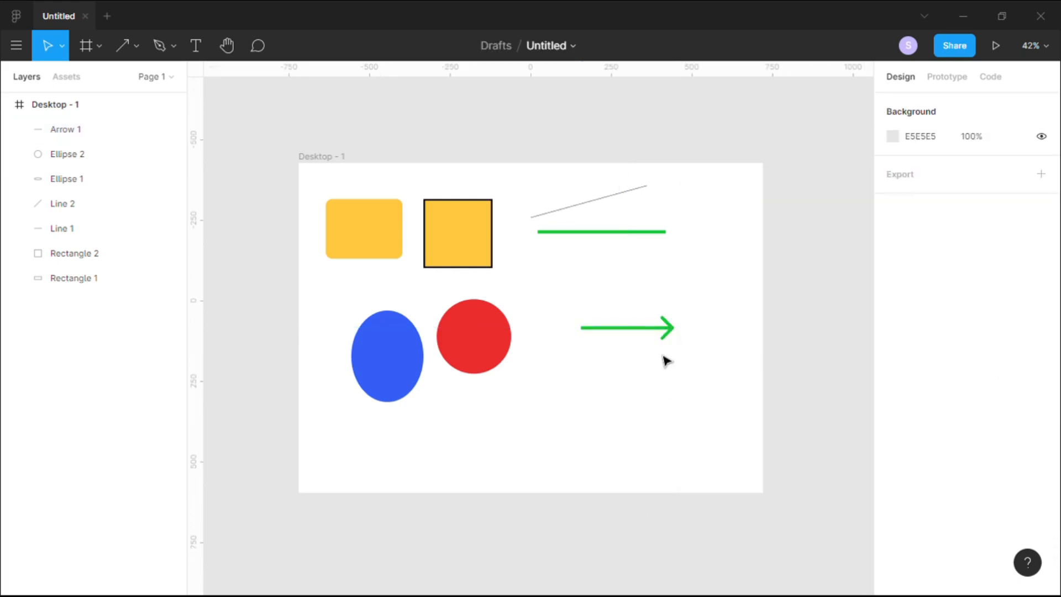
# - Draw a three-sided polygon about 272 × 264 below the green arrow
pyautogui.click(138, 48)
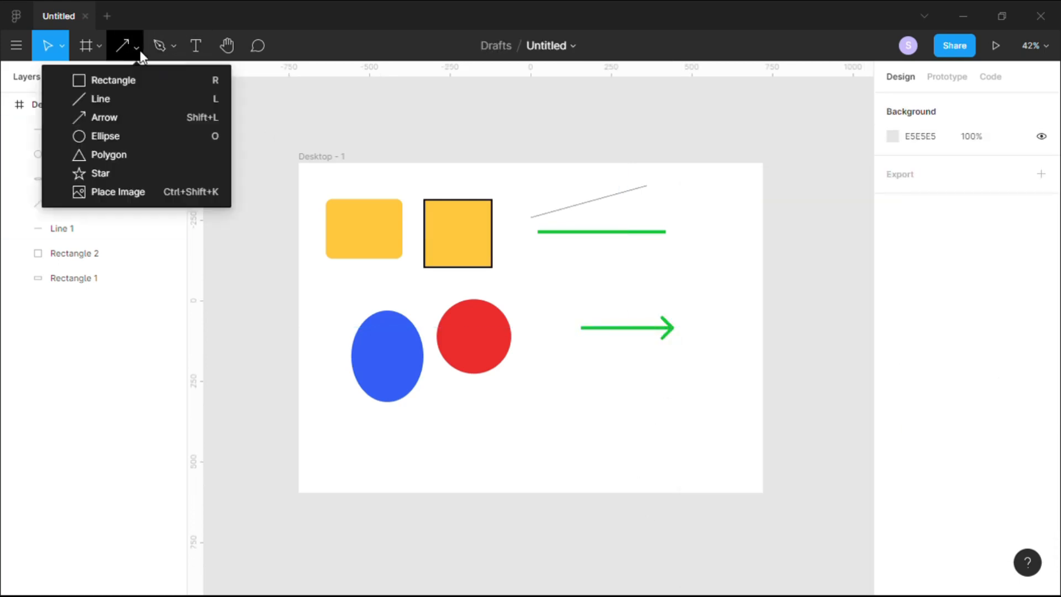
pyautogui.click(165, 154)
pyautogui.moveTo(554, 362); pyautogui.dragTo(641, 445)
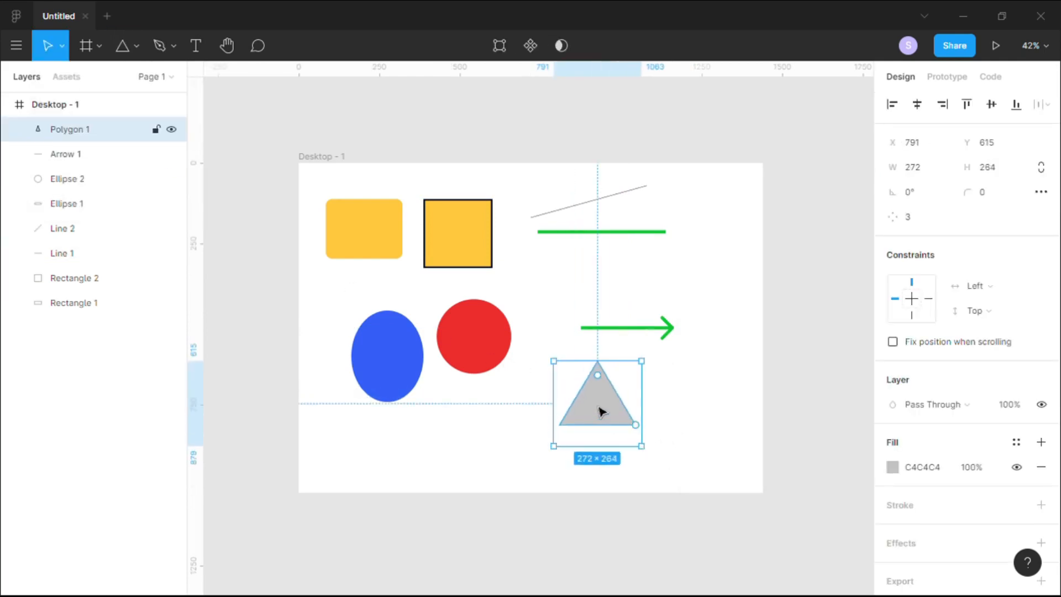
# - Set the polygon's side count to 5 and return it to 3
pyautogui.click(912, 219)
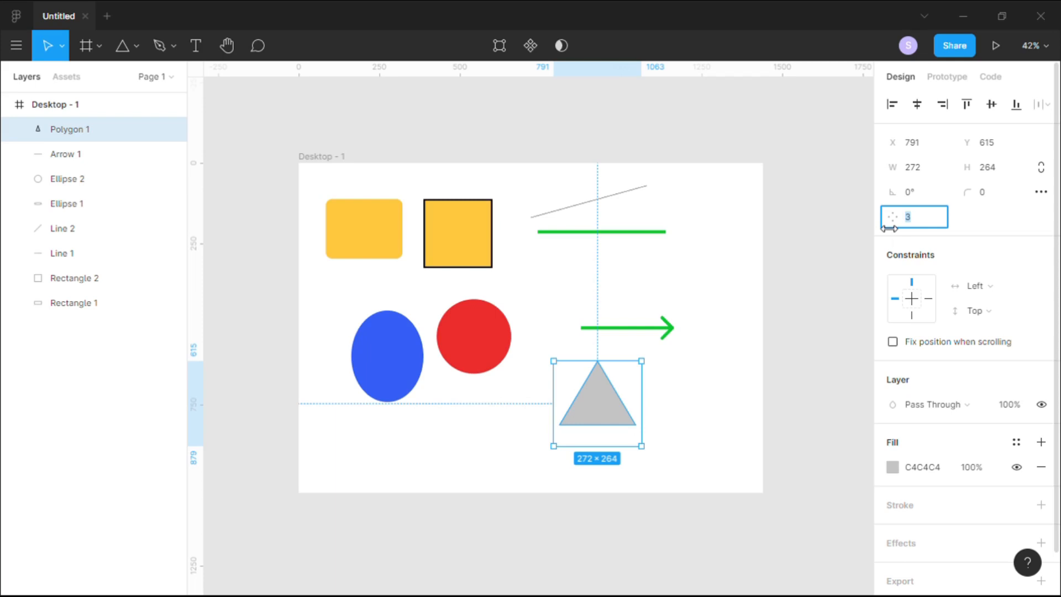
pyautogui.write('5')
pyautogui.press('Return')
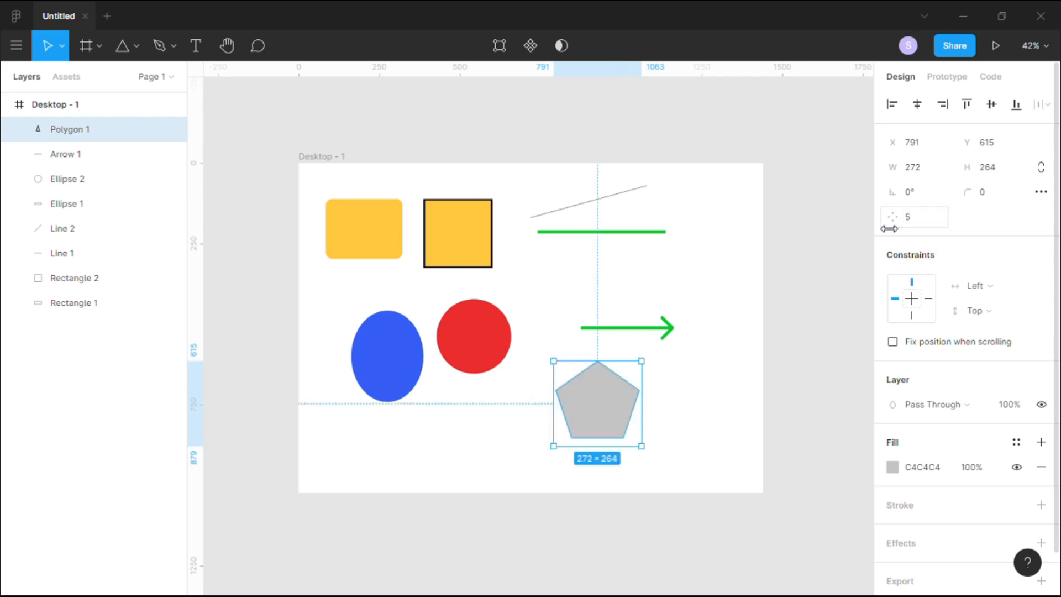
pyautogui.click(924, 220)
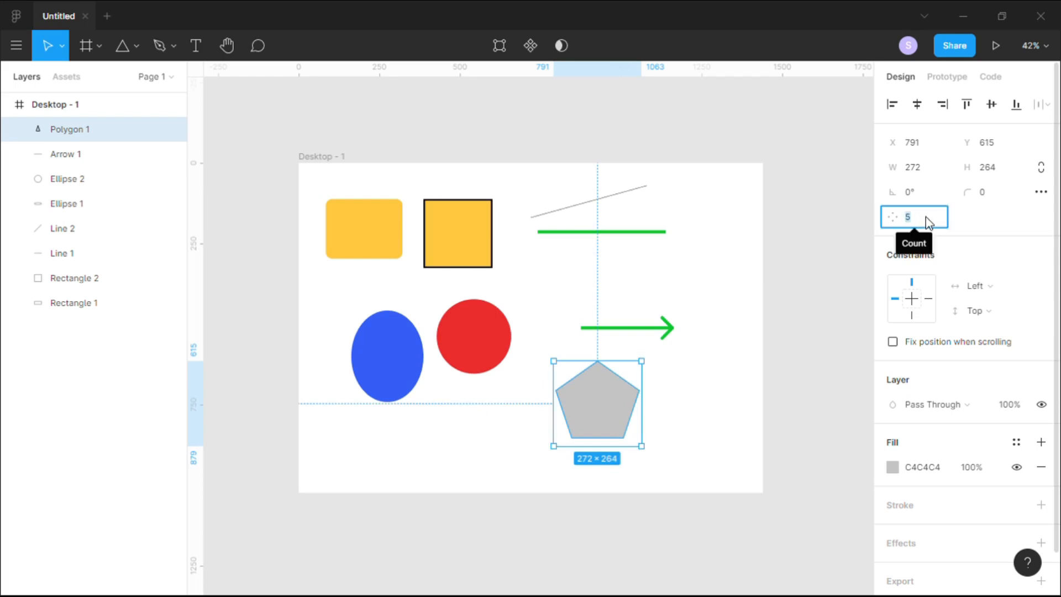
pyautogui.write('3')
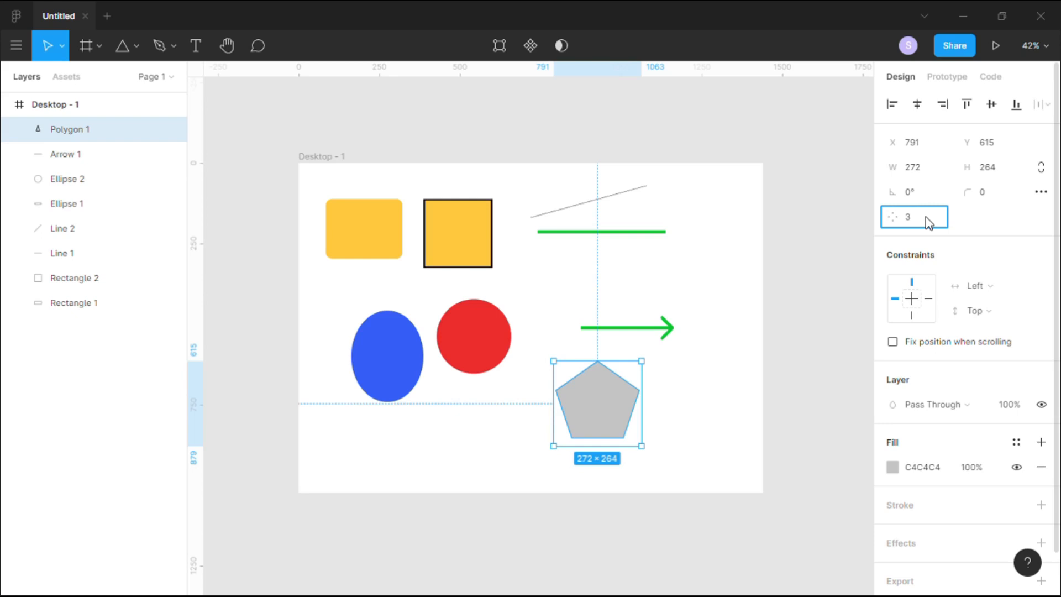
pyautogui.press('Return')
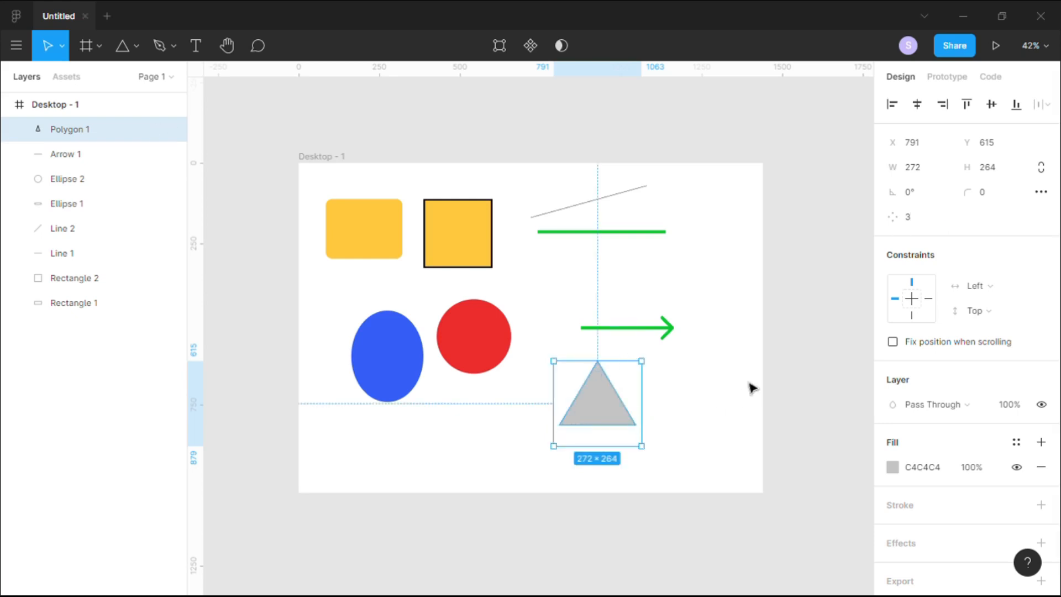
# - Try side counts of 10, 8 and 6 on the polygon
pyautogui.click(911, 226)
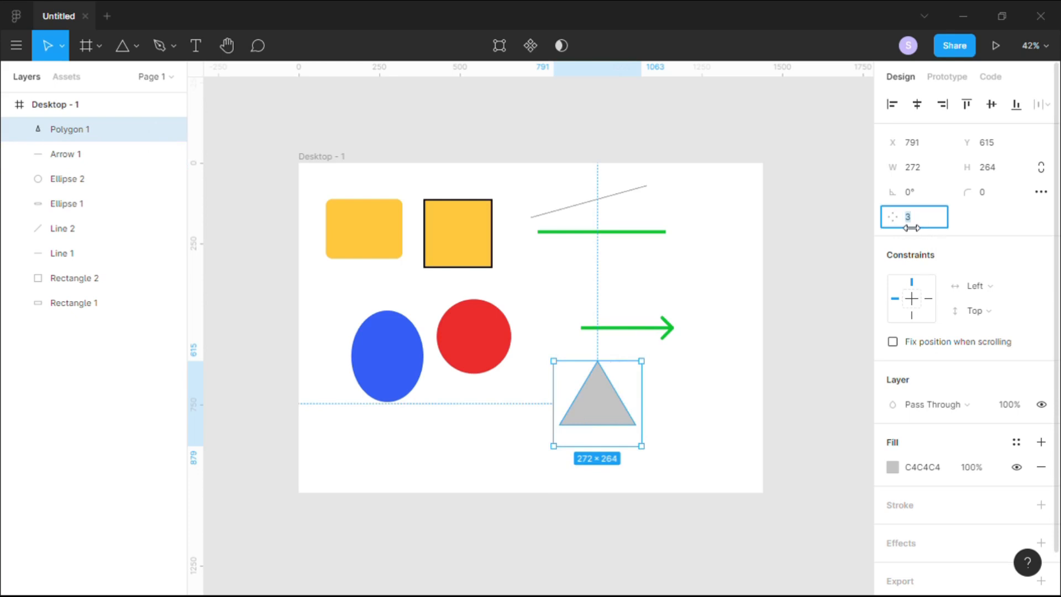
pyautogui.write('10')
pyautogui.press('Return')
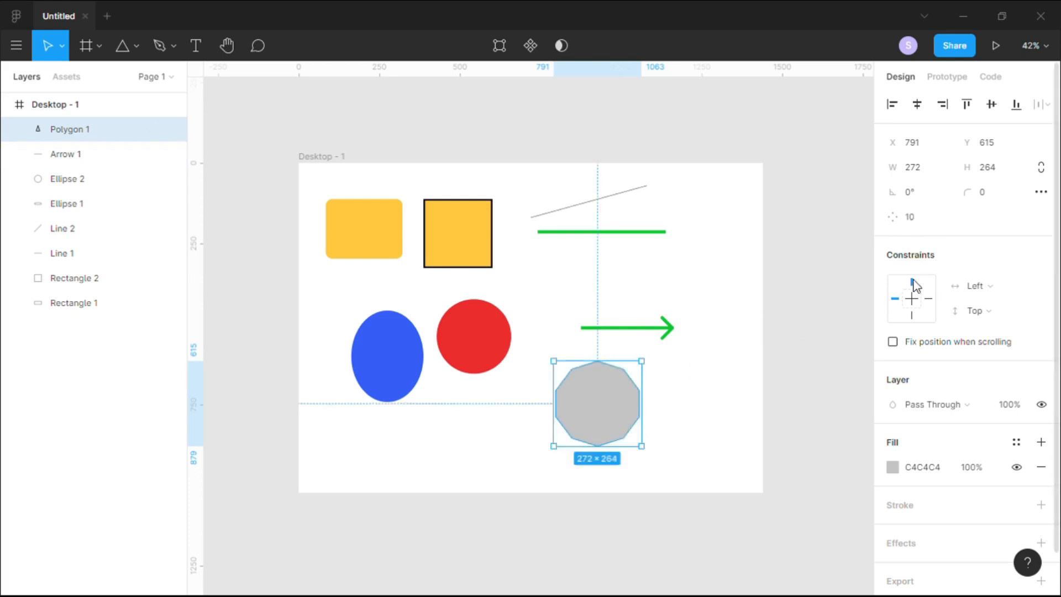
pyautogui.click(904, 224)
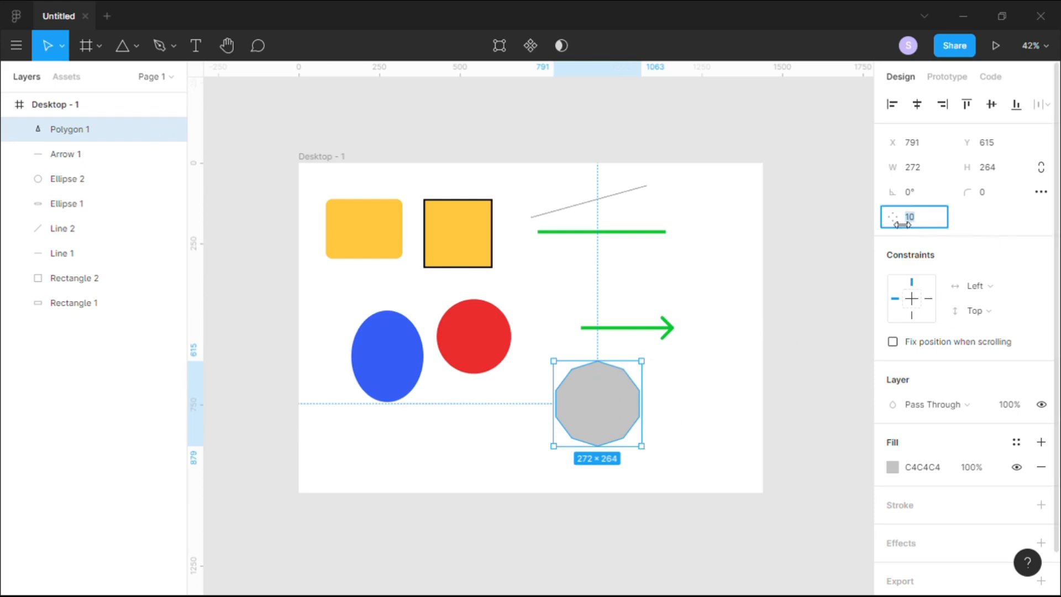
pyautogui.write('8')
pyautogui.press('Return')
pyautogui.click(904, 226)
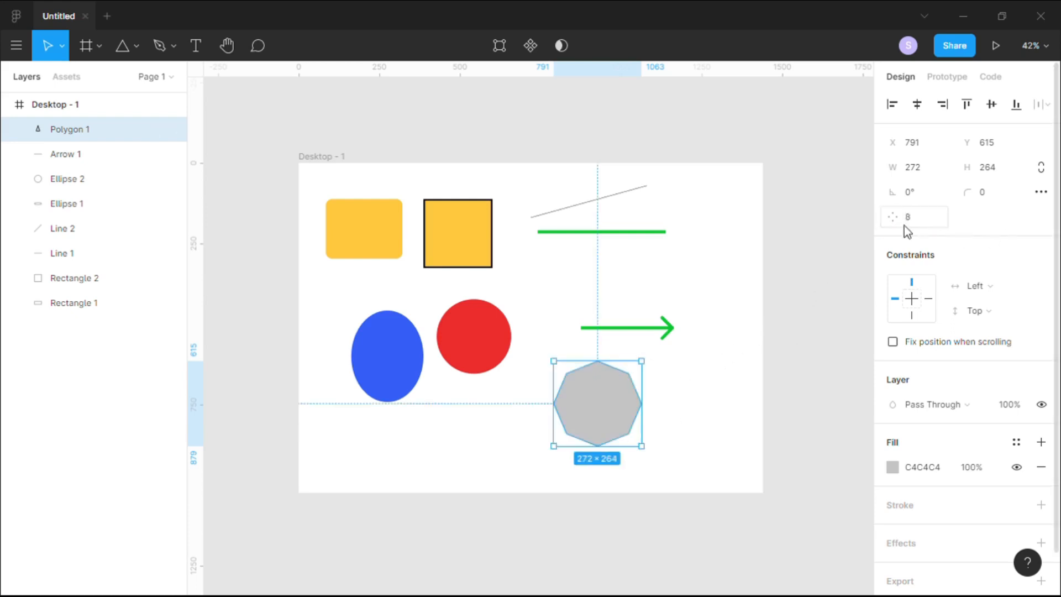
pyautogui.write('6')
pyautogui.press('Return')
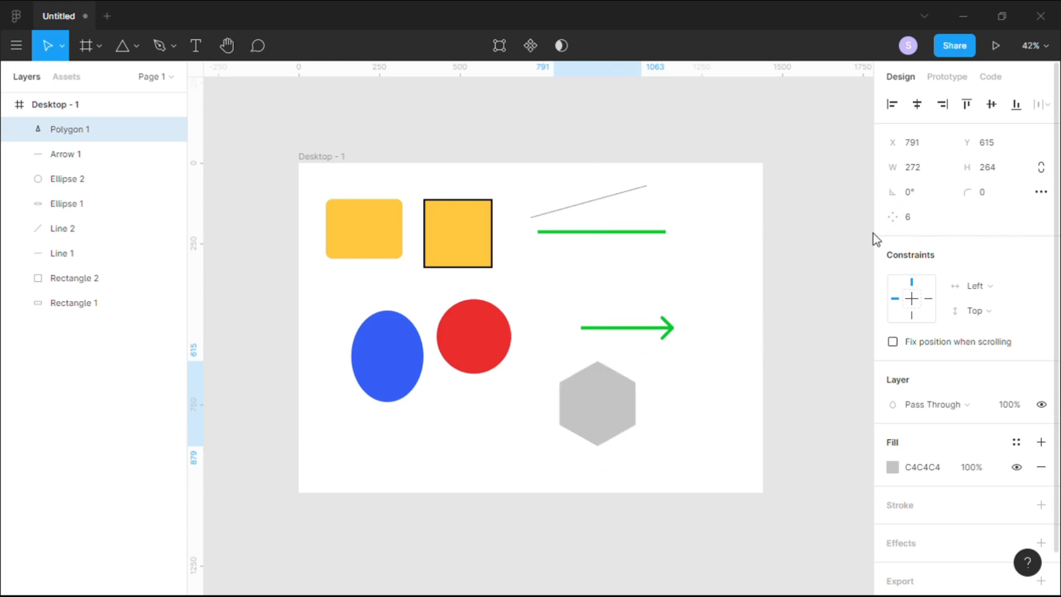
# - Set the polygon's side count to 8 and rotate the octagon freehand to about -24.35°
pyautogui.click(903, 219)
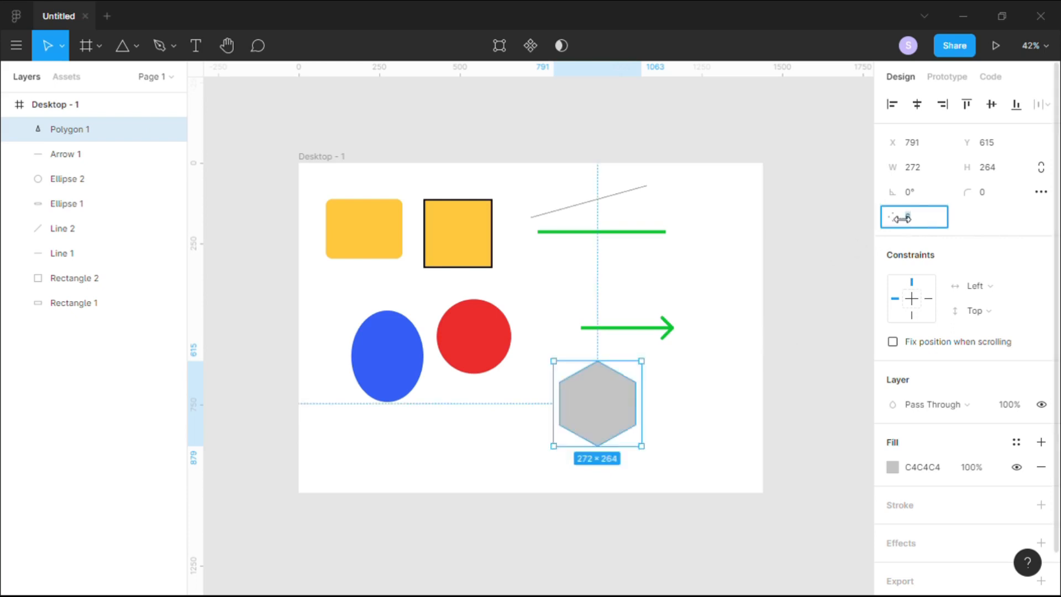
pyautogui.write('8')
pyautogui.press('Return')
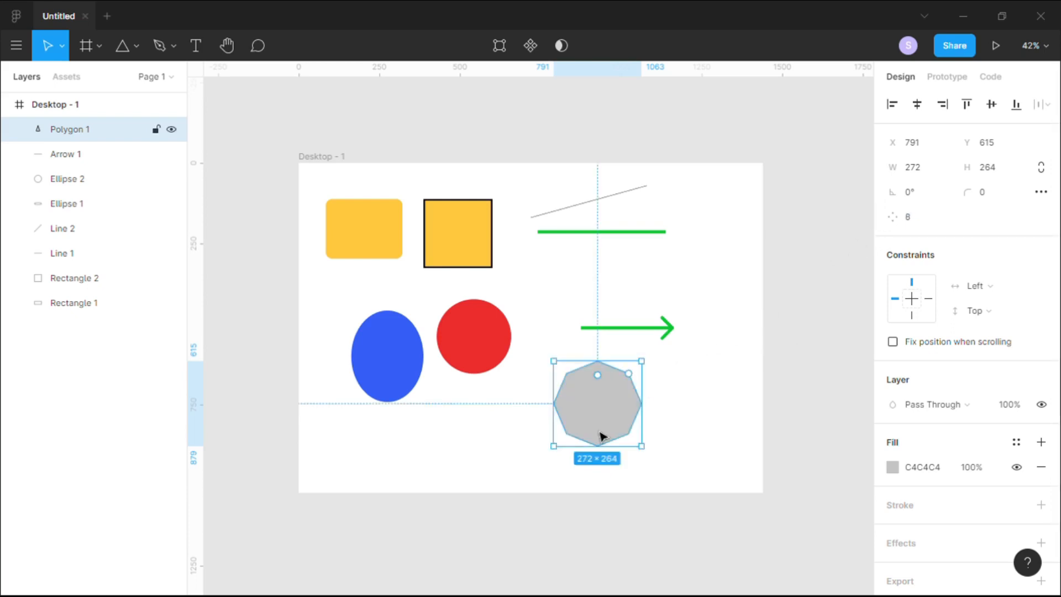
pyautogui.moveTo(655, 366); pyautogui.dragTo(675, 386)
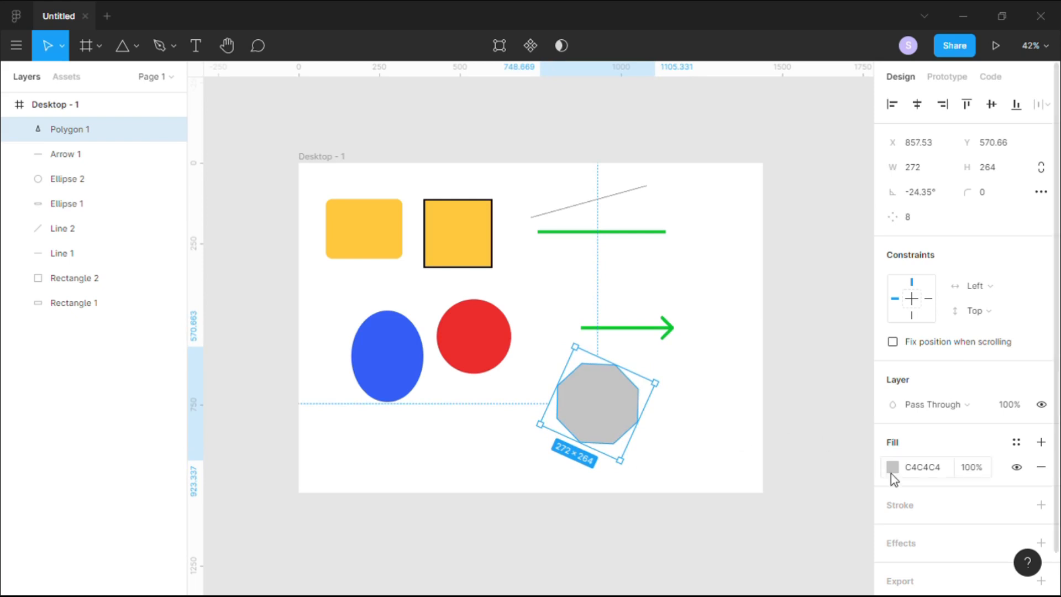
# - Fill the octagon with the document red ED2C2C and move it closer to the circle, to about X 769, Y 566
pyautogui.click(892, 467)
pyautogui.click(781, 521)
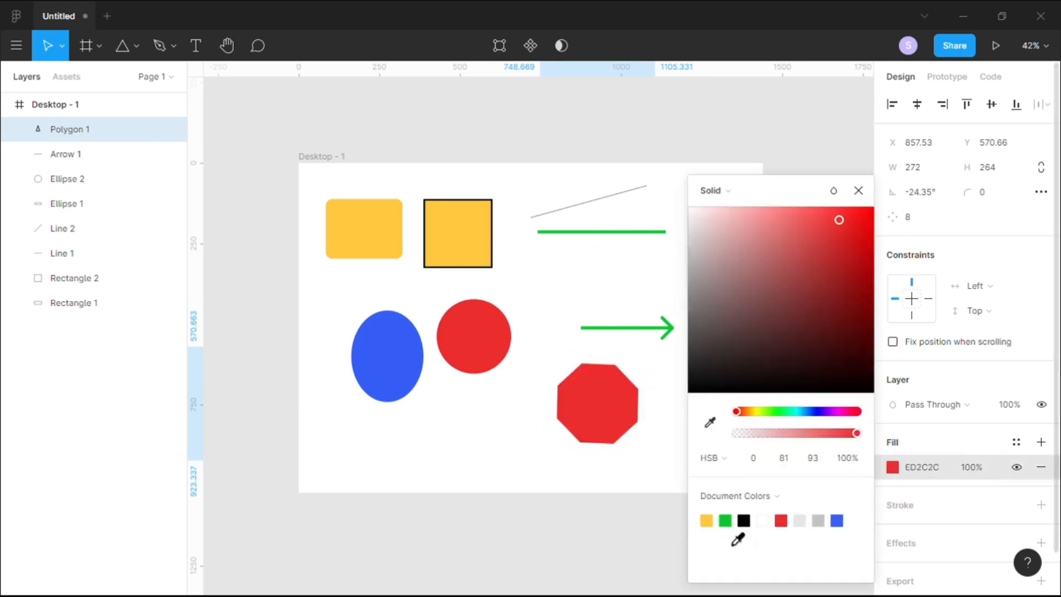
pyautogui.click(559, 490)
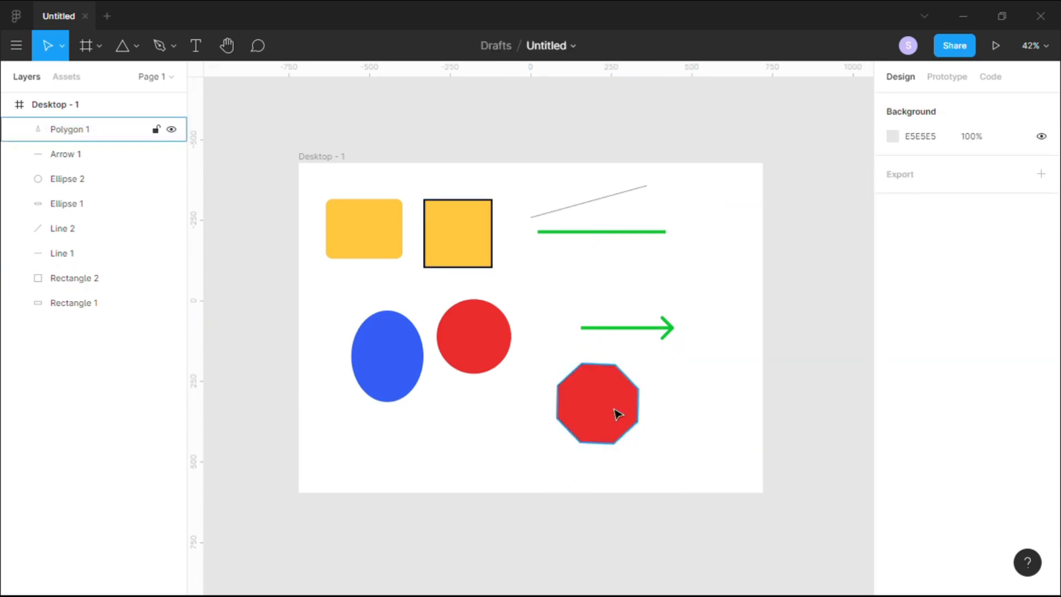
pyautogui.moveTo(618, 414); pyautogui.dragTo(586, 411)
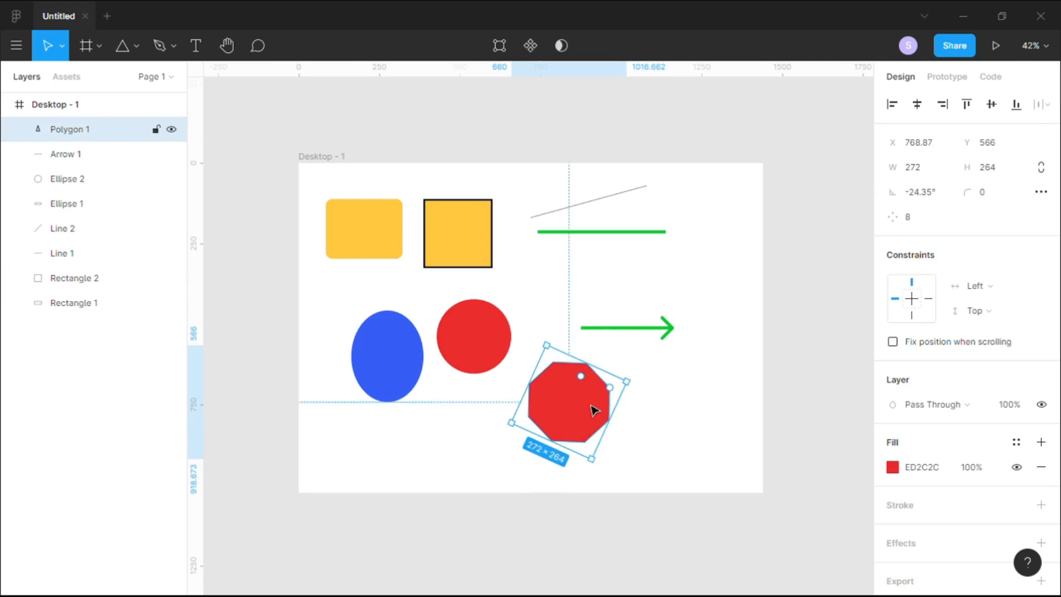
pyautogui.scroll(-2, 911, 483)
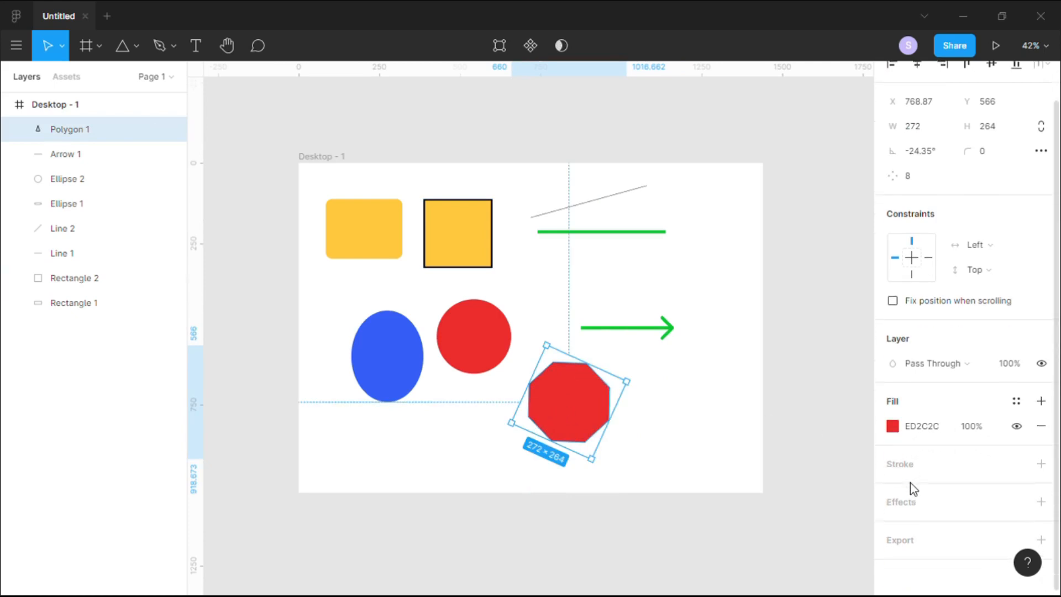
pyautogui.click(656, 436)
pyautogui.click(596, 423)
pyautogui.click(682, 473)
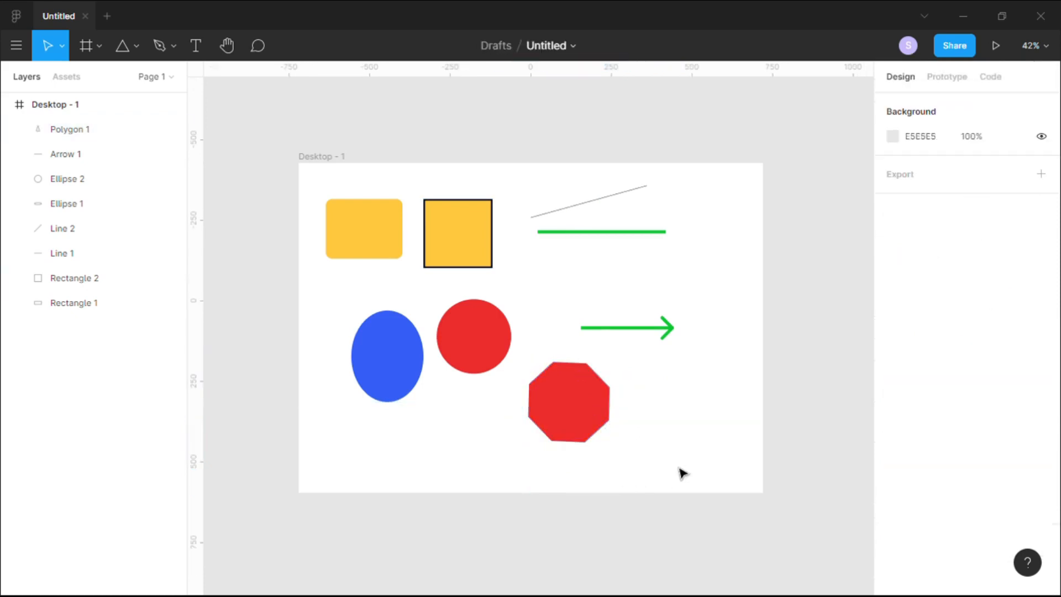
# - Rotate the red octagon freehand to -30°, and try exact rotation values of 45° and 90°
pyautogui.click(601, 422)
pyautogui.moveTo(615, 447); pyautogui.dragTo(602, 482)
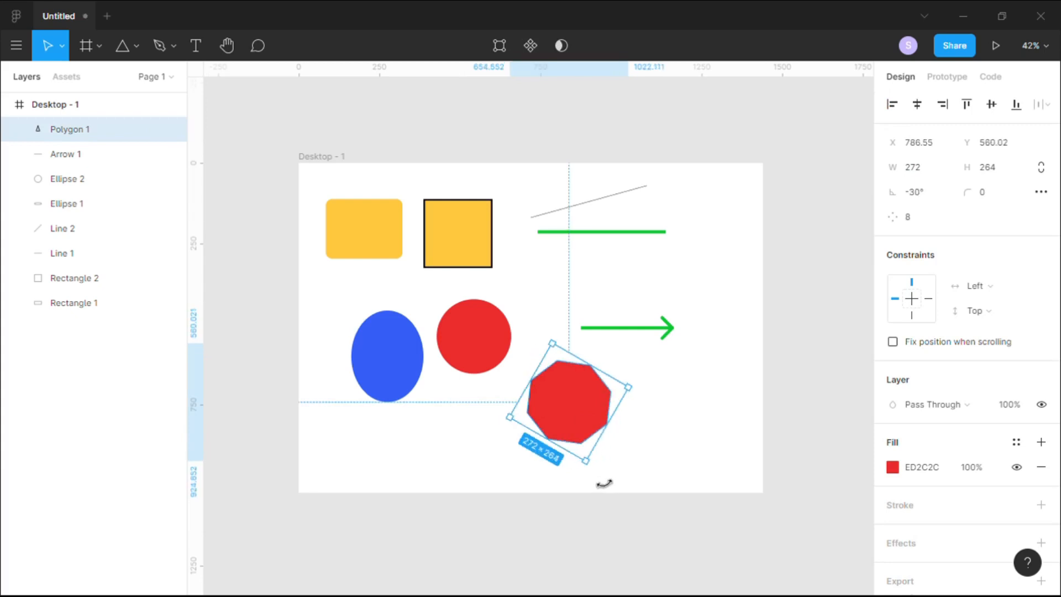
pyautogui.click(928, 196)
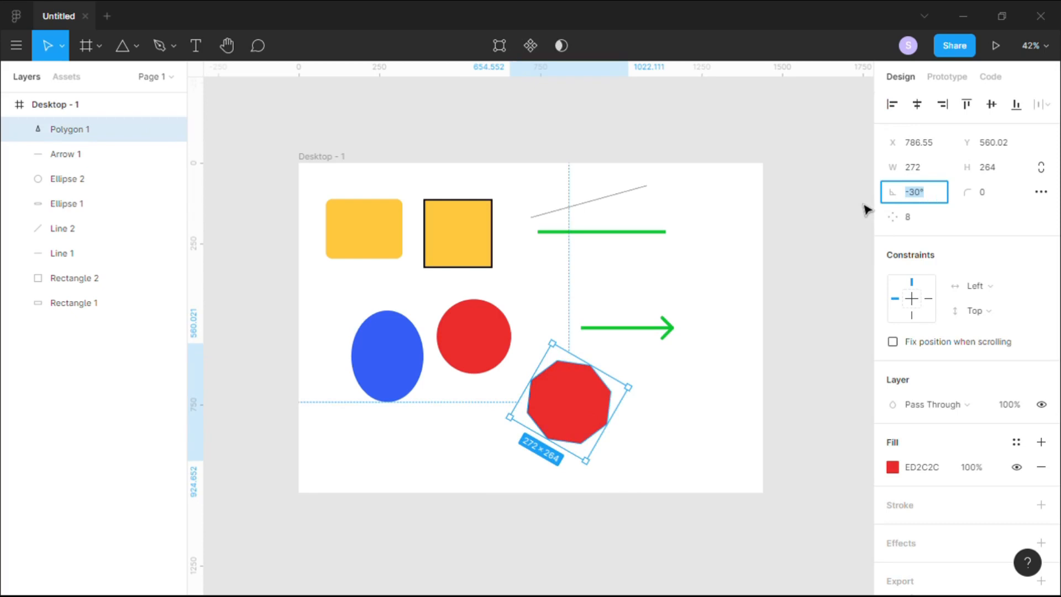
pyautogui.write('45')
pyautogui.press('Return')
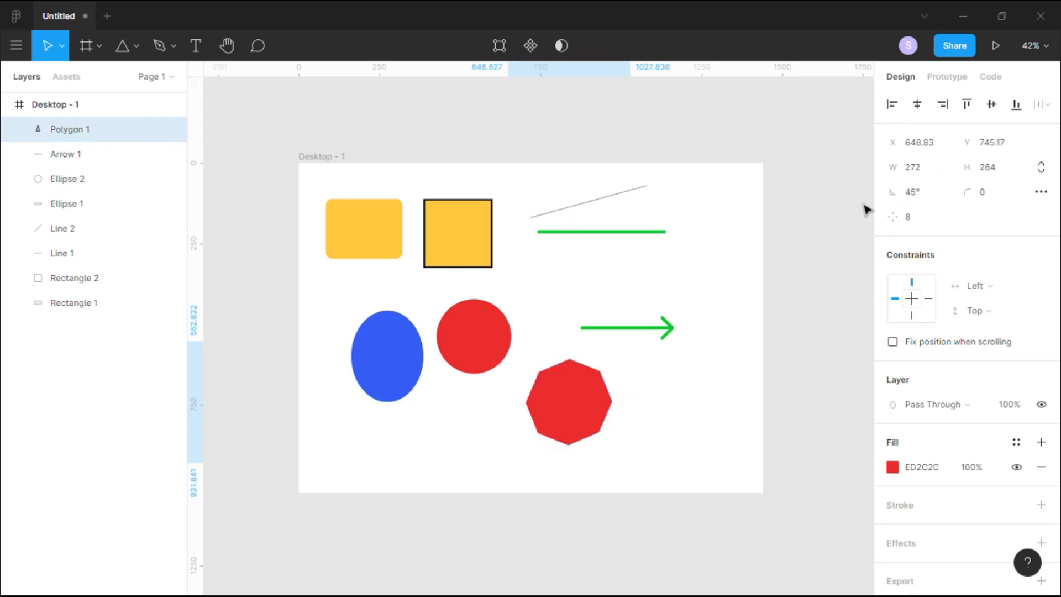
pyautogui.click(914, 196)
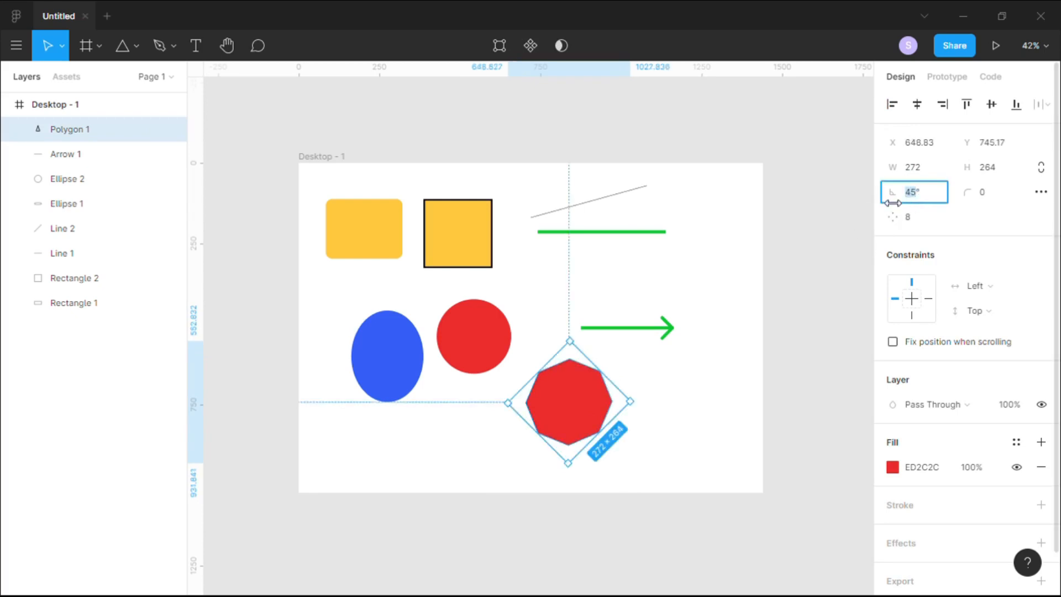
pyautogui.press('Return')
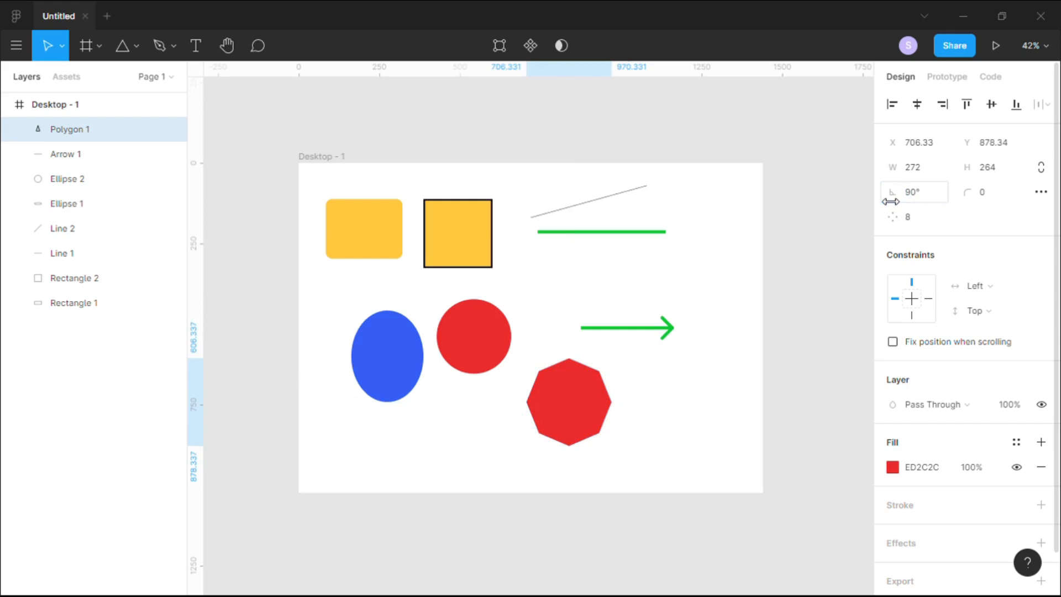
# - Rotate the octagon freehand to about 66.18° so its upper and lower edges lie nearly flat, and deselect it
pyautogui.moveTo(628, 465); pyautogui.dragTo(601, 474)
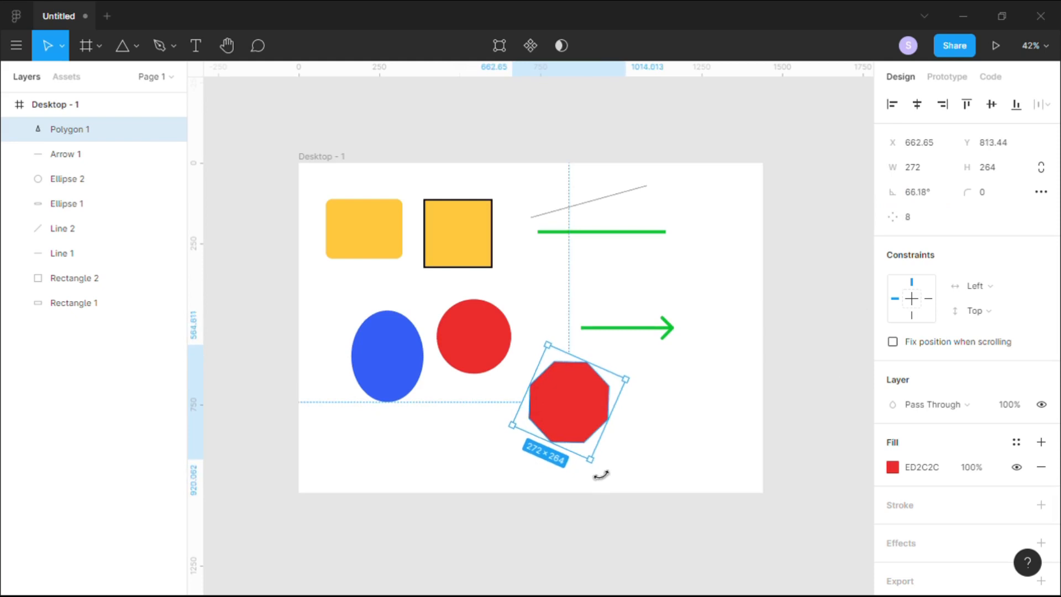
pyautogui.click(630, 447)
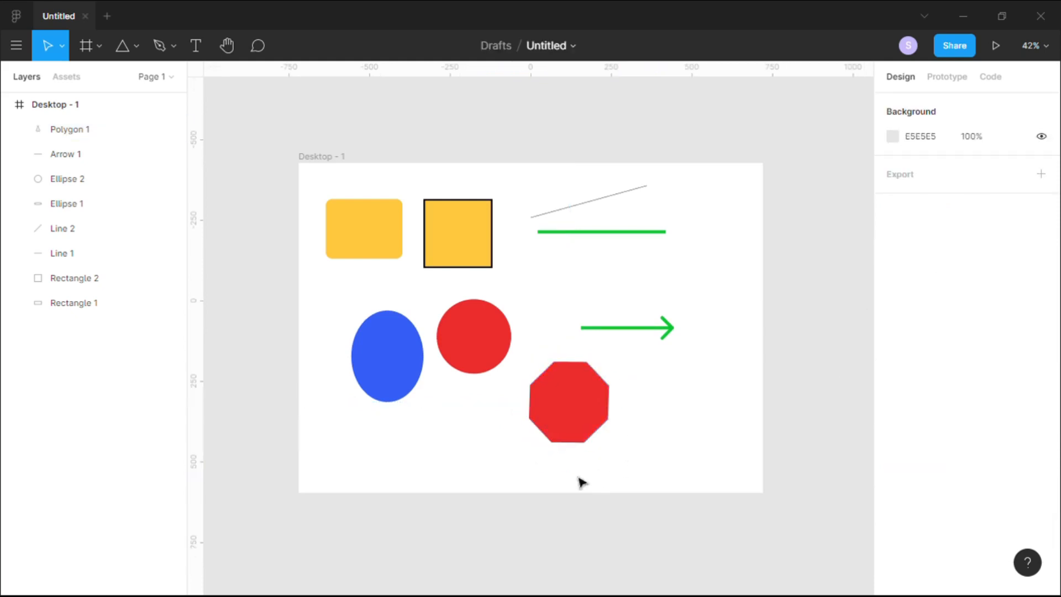
pyautogui.click(576, 420)
pyautogui.click(694, 441)
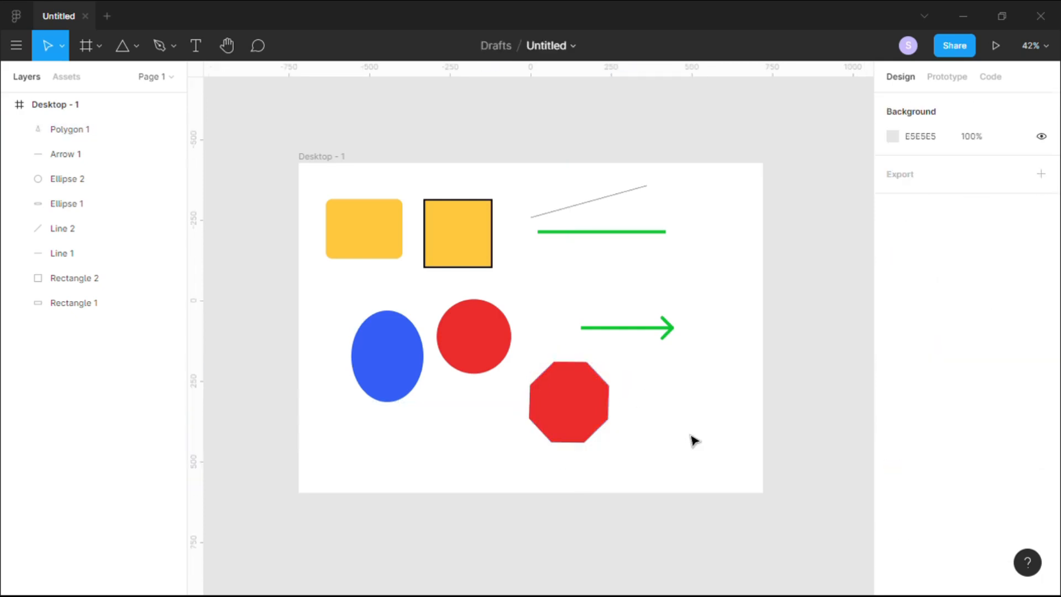
# - Draw a five-pointed star about 293 × 293 in the frame beside the octagon and fill it with the document yellow FFC737
pyautogui.click(137, 47)
pyautogui.click(128, 169)
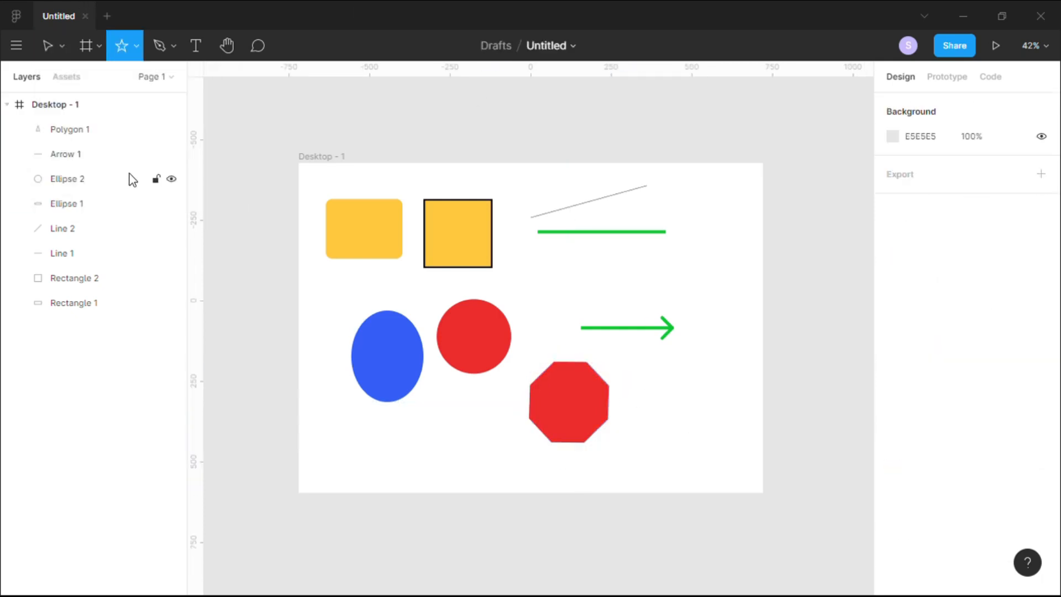
pyautogui.moveTo(644, 365); pyautogui.dragTo(733, 461)
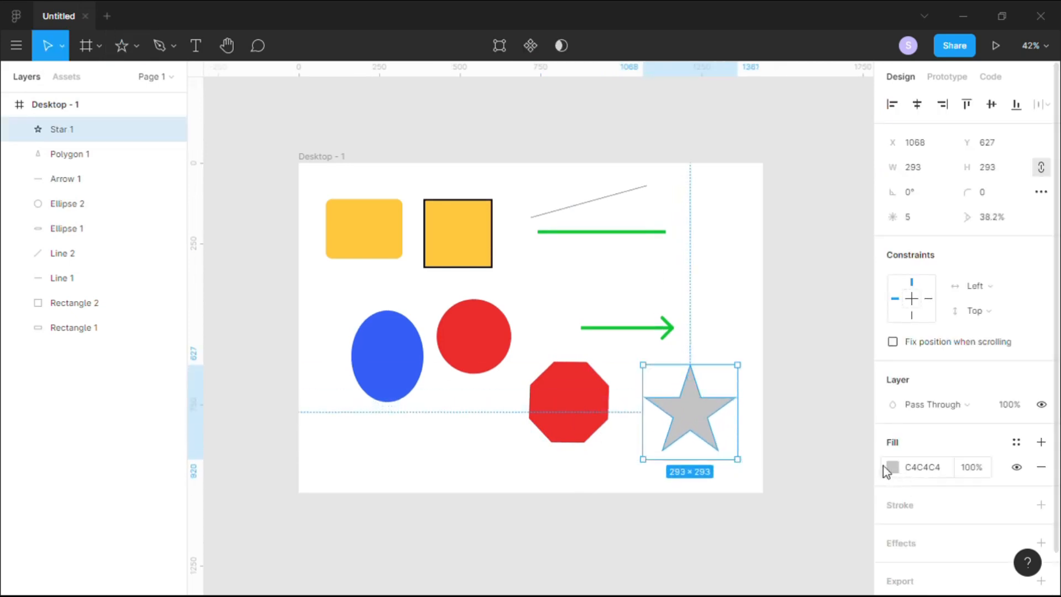
pyautogui.click(893, 467)
pyautogui.click(707, 521)
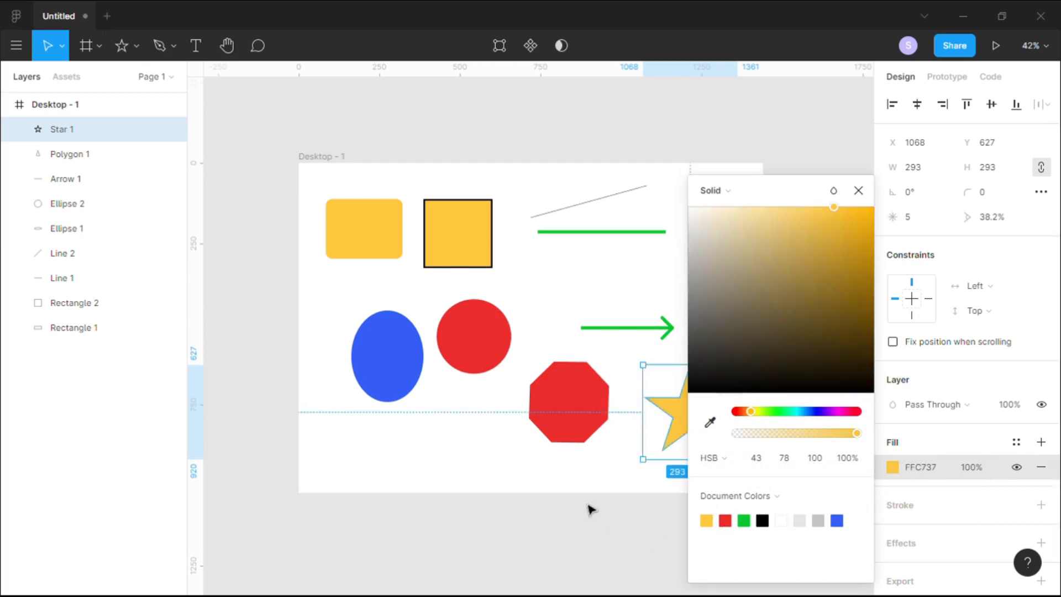
pyautogui.click(602, 472)
# - Move the yellow star closer to the octagon, to about X 1018, Y 565, and adjust its inner ratio to about 41%
pyautogui.moveTo(699, 425); pyautogui.dragTo(681, 311)
pyautogui.moveTo(692, 366); pyautogui.dragTo(685, 399)
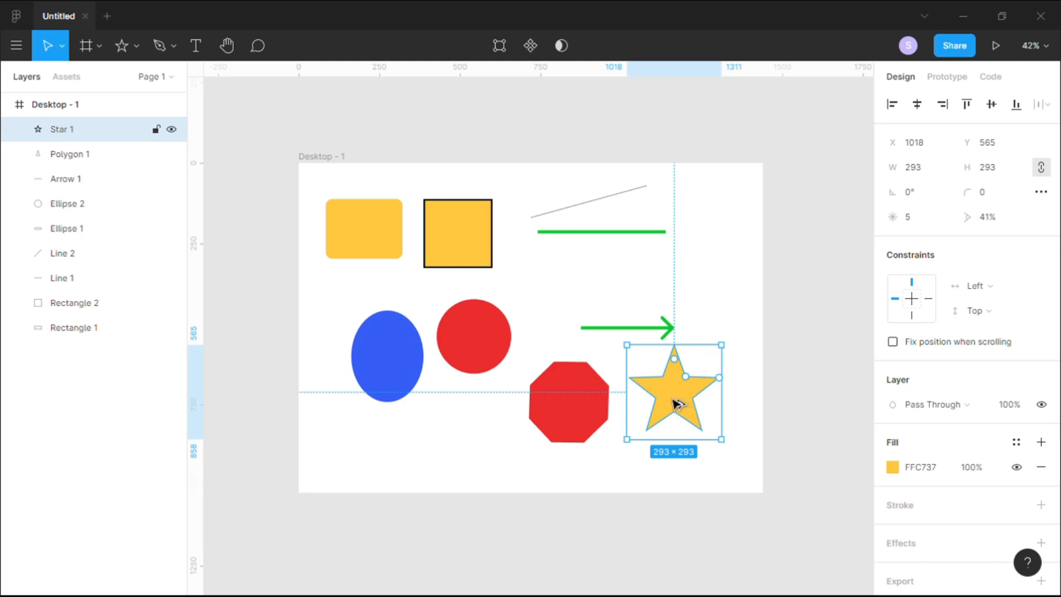
# - Duplicate the yellow star above the arrow at about X 1095, Y 170, and reshape the copy to corner radius 19 and ratio 35%
pyautogui.keyDown('alt'); pyautogui.moveTo(675, 405); pyautogui.dragTo(699, 276); pyautogui.keyUp('alt')
pyautogui.click(635, 294)
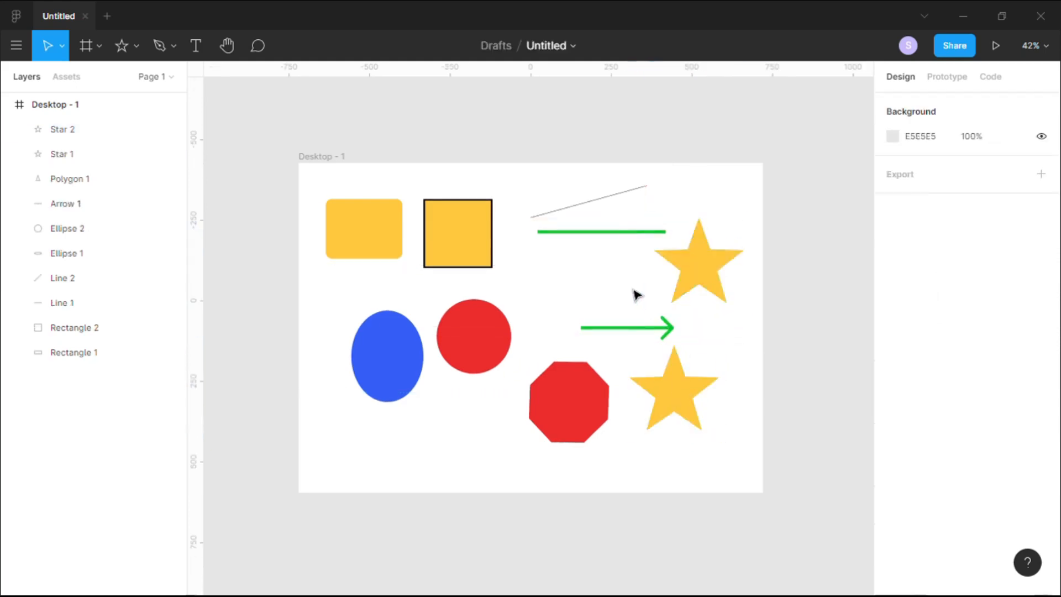
pyautogui.click(714, 274)
pyautogui.moveTo(710, 250)
pyautogui.mouseDown()
pyautogui.moveTo(703, 274)
pyautogui.moveTo(718, 265)
pyautogui.moveTo(703, 239)
pyautogui.moveTo(701, 246)
pyautogui.mouseUp()
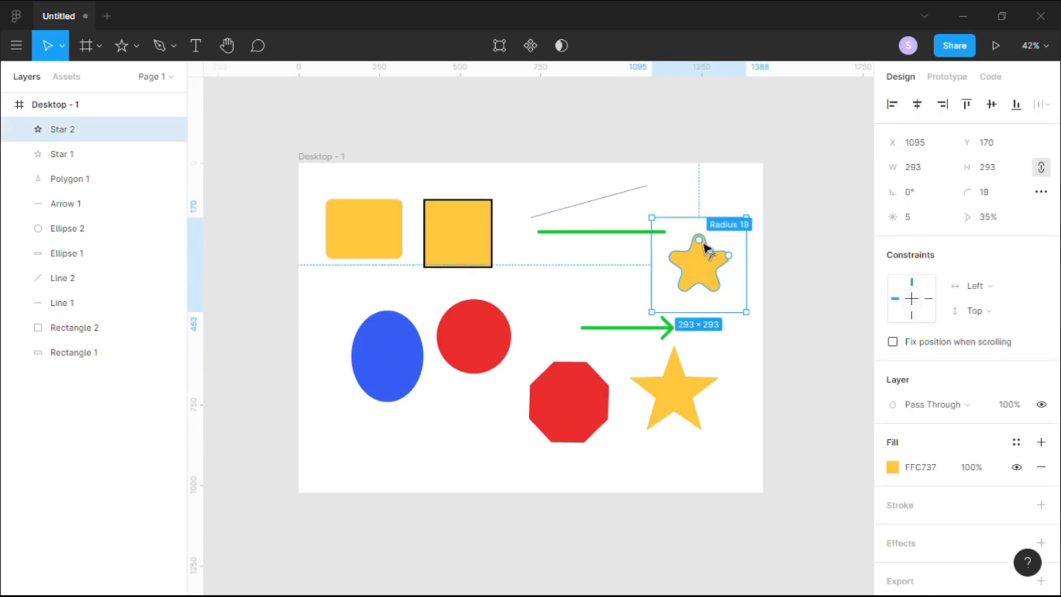
# - Fill the rounded star copy with the document green and deselect it
pyautogui.click(891, 468)
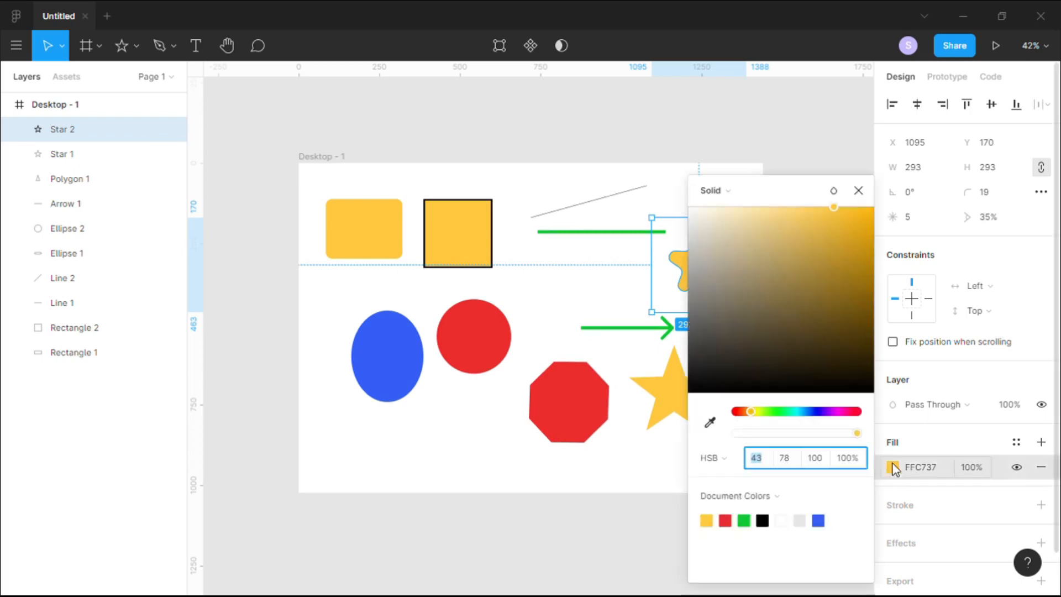
pyautogui.click(744, 520)
pyautogui.click(662, 511)
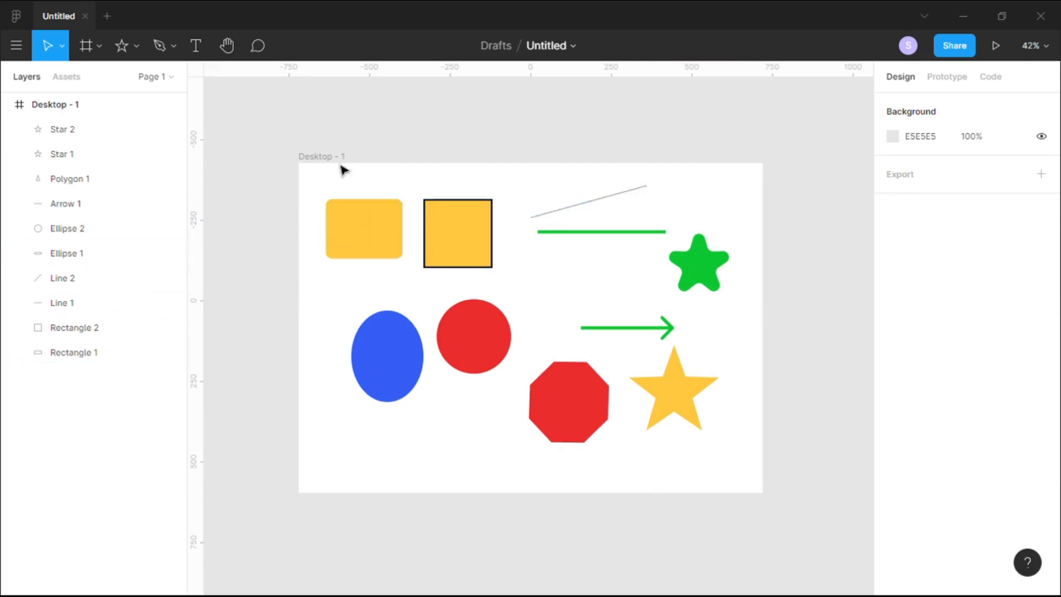
# - Move the blue ellipse to about X 122, Y 574 and reduce its arc sweep to cut out the lower-right quarter
pyautogui.moveTo(379, 372); pyautogui.dragTo(367, 415)
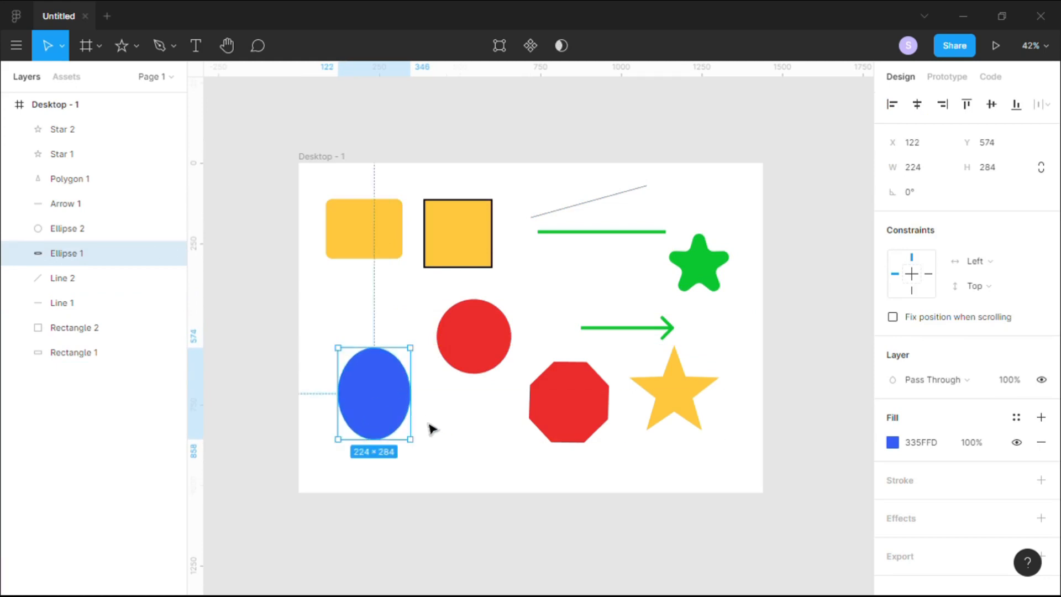
pyautogui.moveTo(415, 421)
pyautogui.moveTo(403, 393); pyautogui.dragTo(379, 429)
pyautogui.click(447, 436)
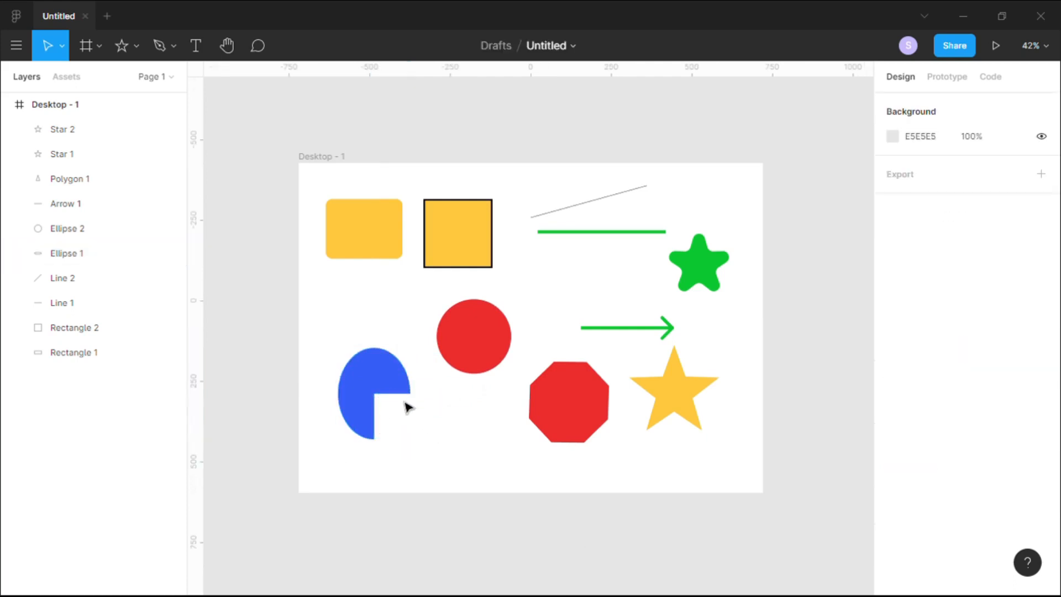